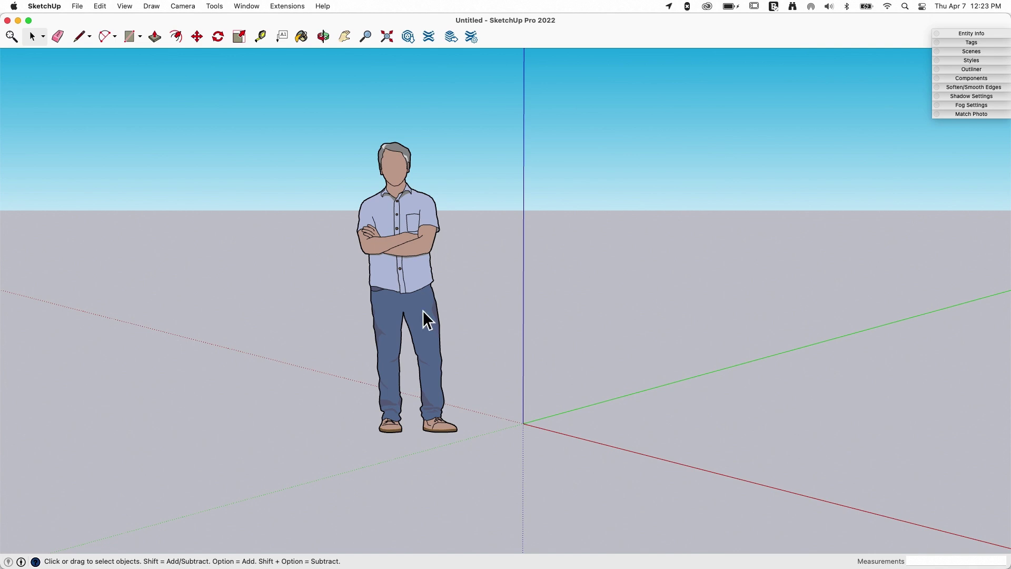
Draw a horizontal circle of about 11 1/2" radius at the origin and a vertical circle of about 7 1/2" radius on the same center
middle_drag(543, 418, 516, 366)
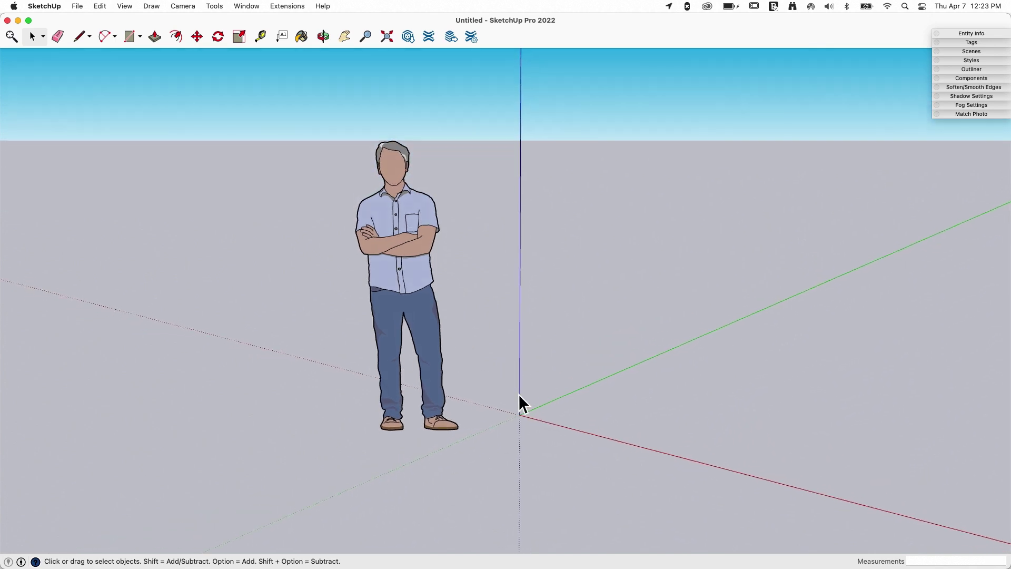
scroll(485, 421, up, 2)
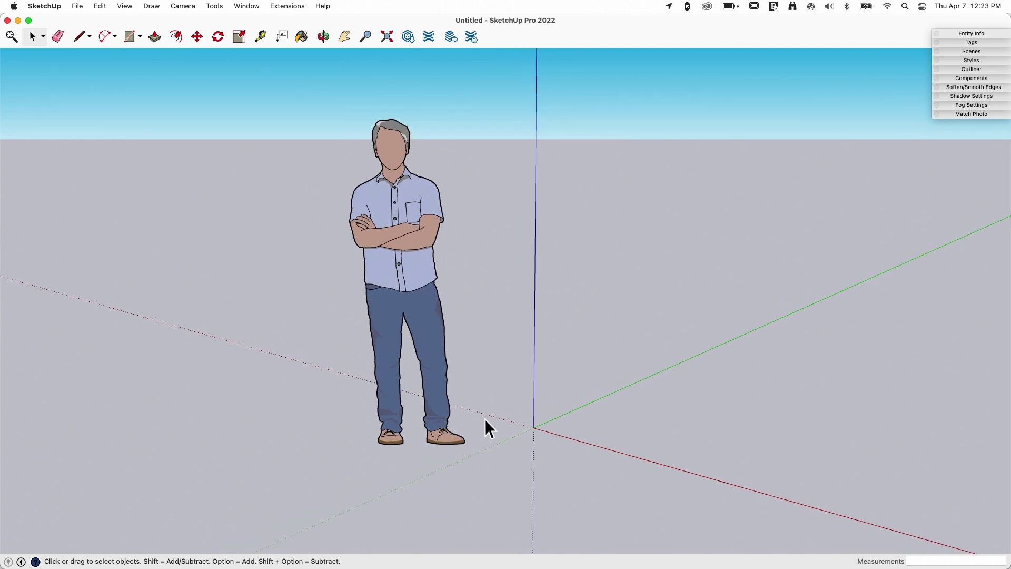
scroll(523, 420, up, 4)
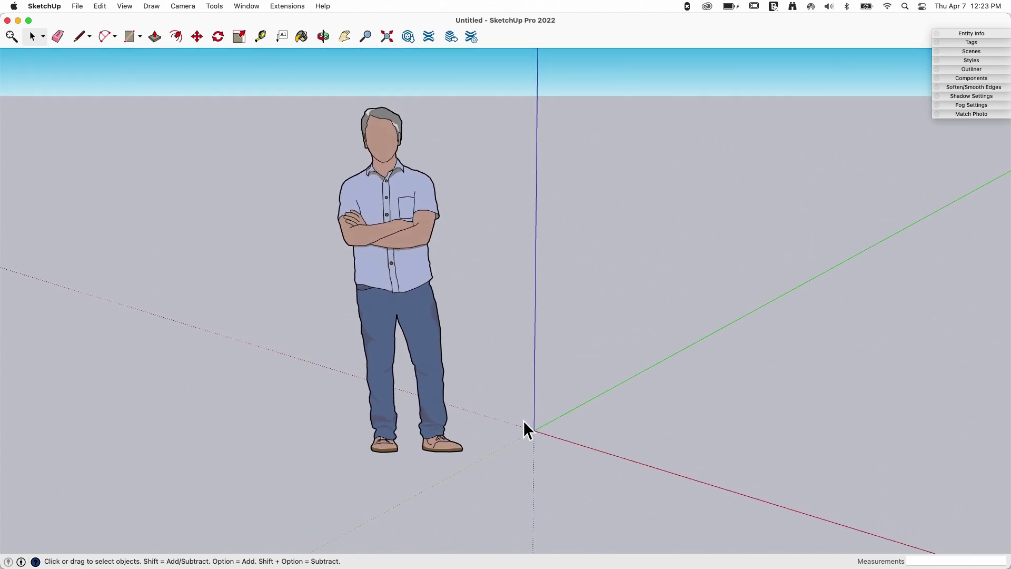
scroll(523, 420, up, 3)
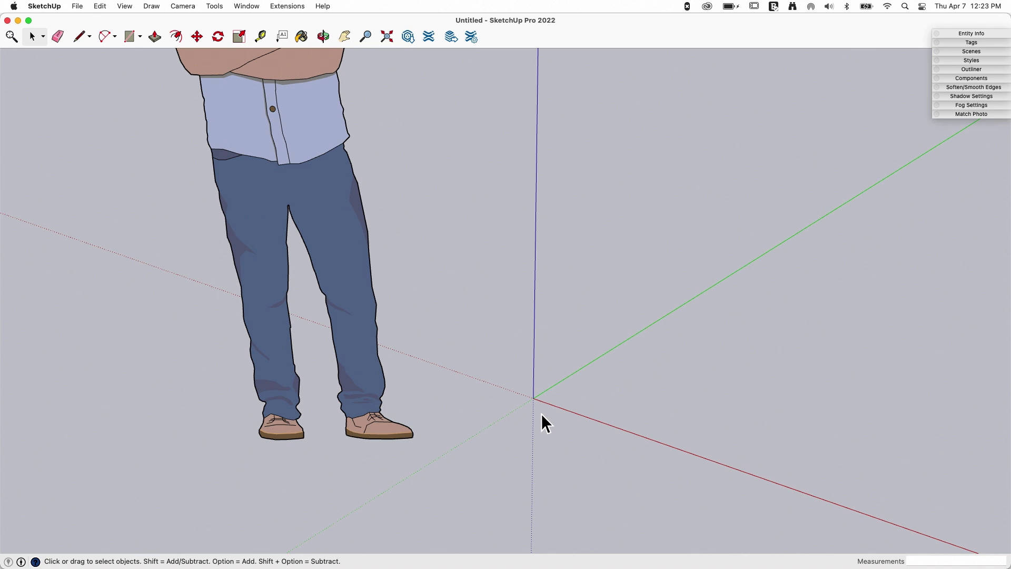
key(c)
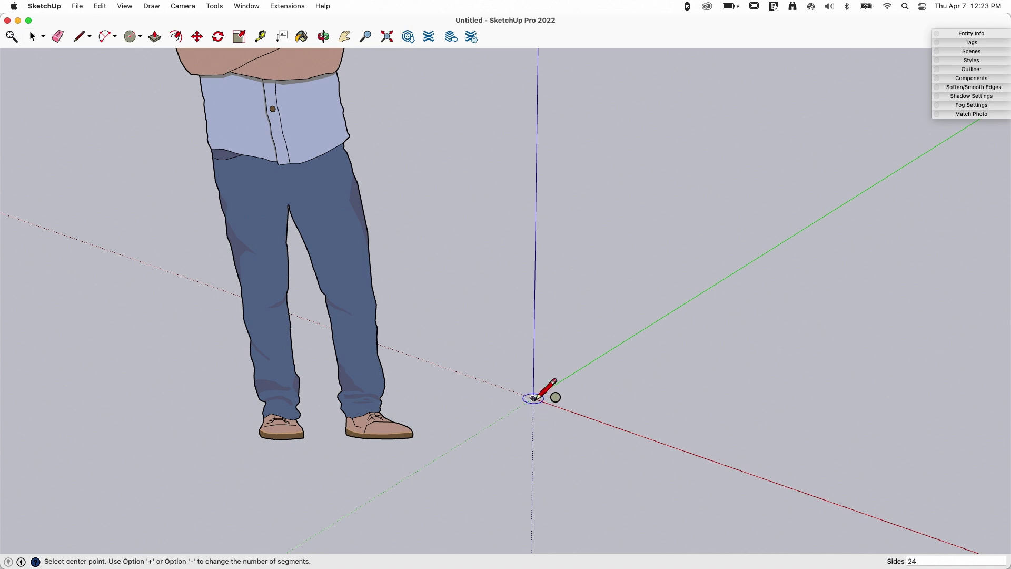
click(533, 398)
click(606, 422)
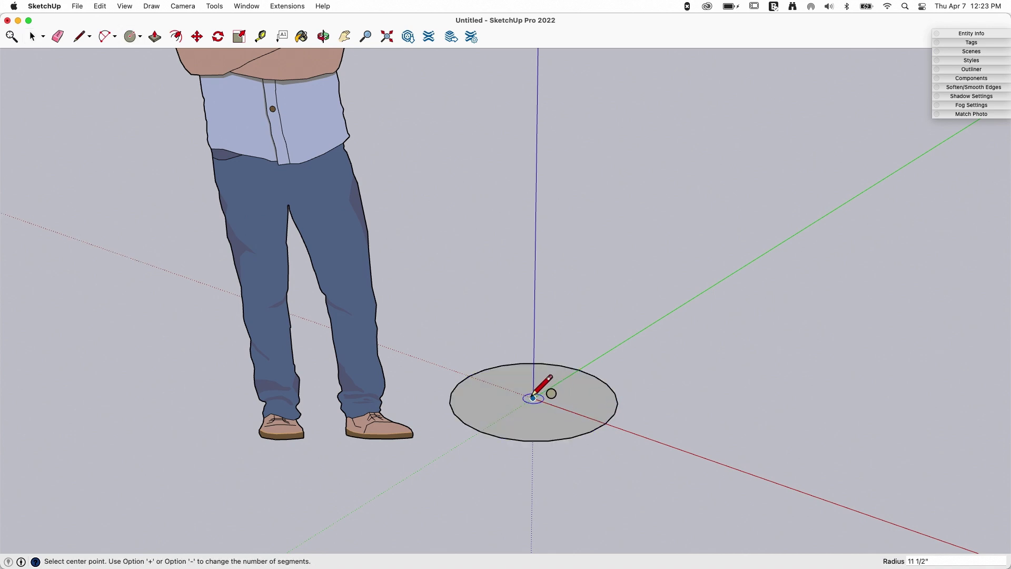
click(532, 398)
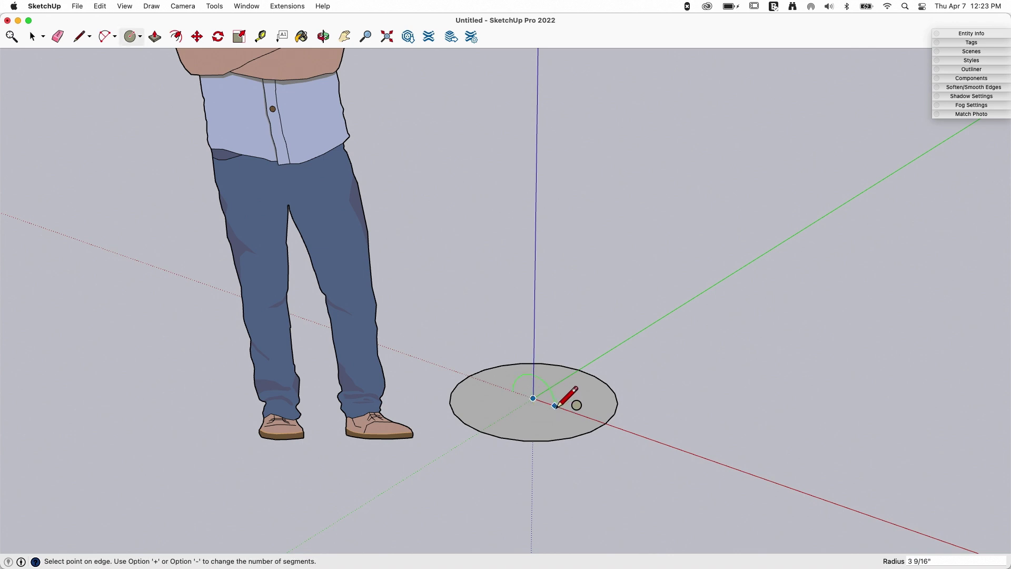
click(579, 414)
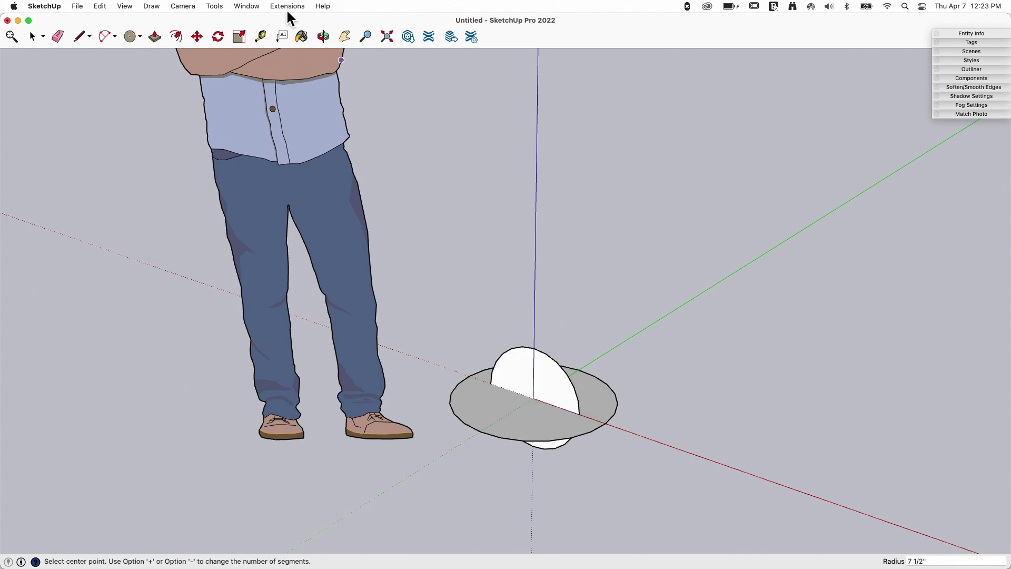
click(252, 6)
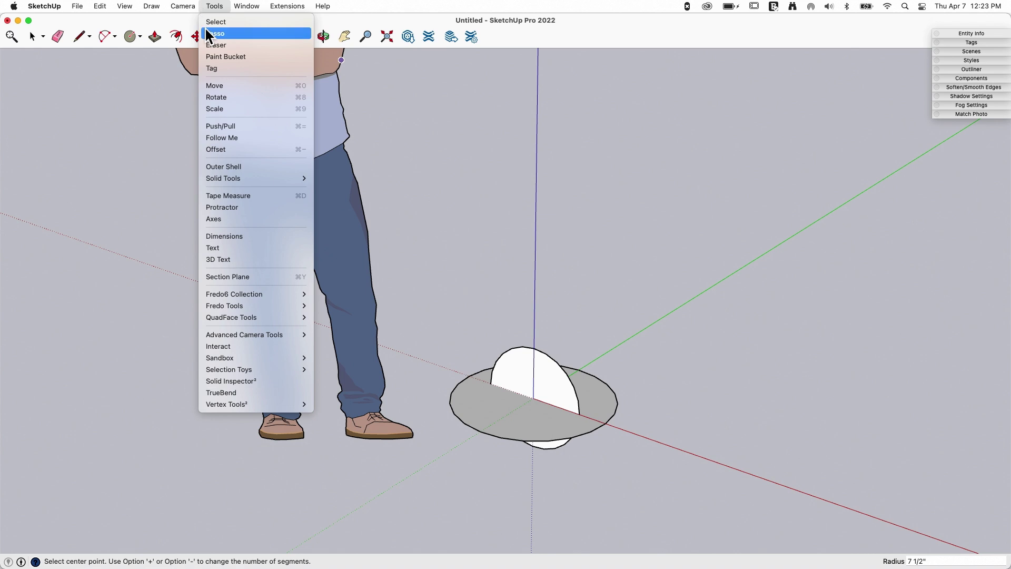
click(222, 137)
click(485, 412)
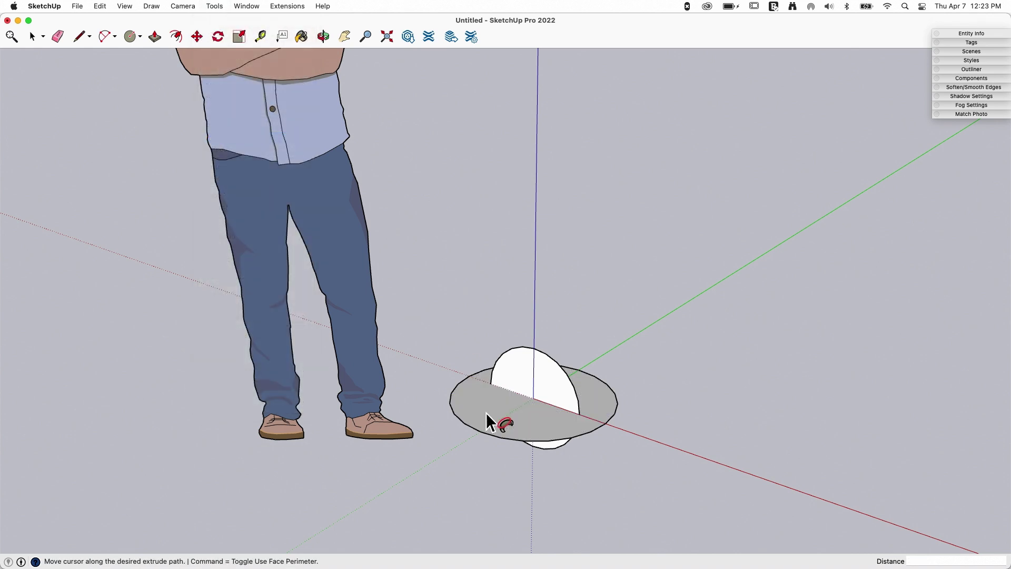
key(Escape)
click(553, 383)
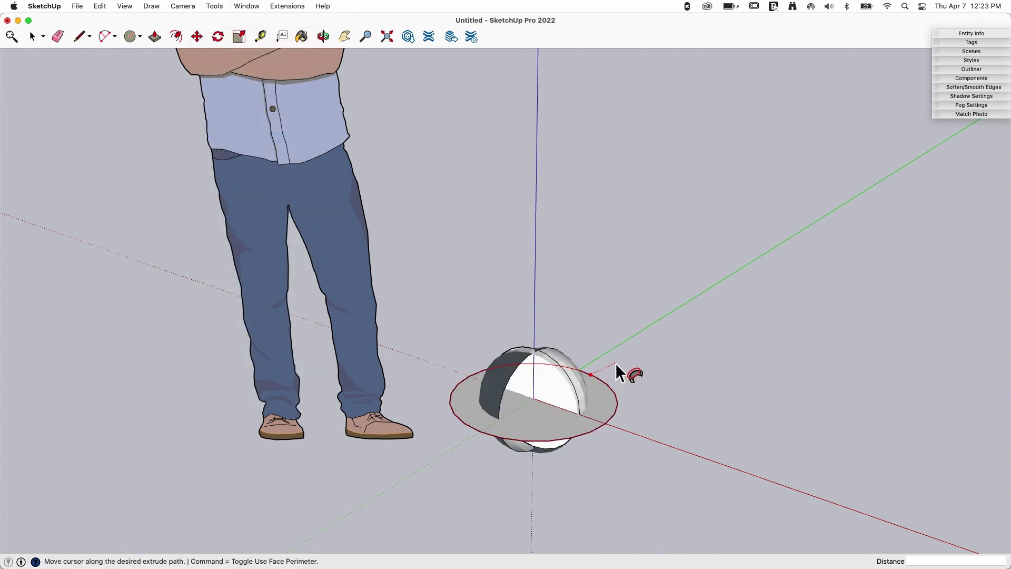
key(Escape)
Sweep the vertical circle around the horizontal circle's edge with Follow Me to form a sphere, and erase the path circle
key(space)
click(528, 439)
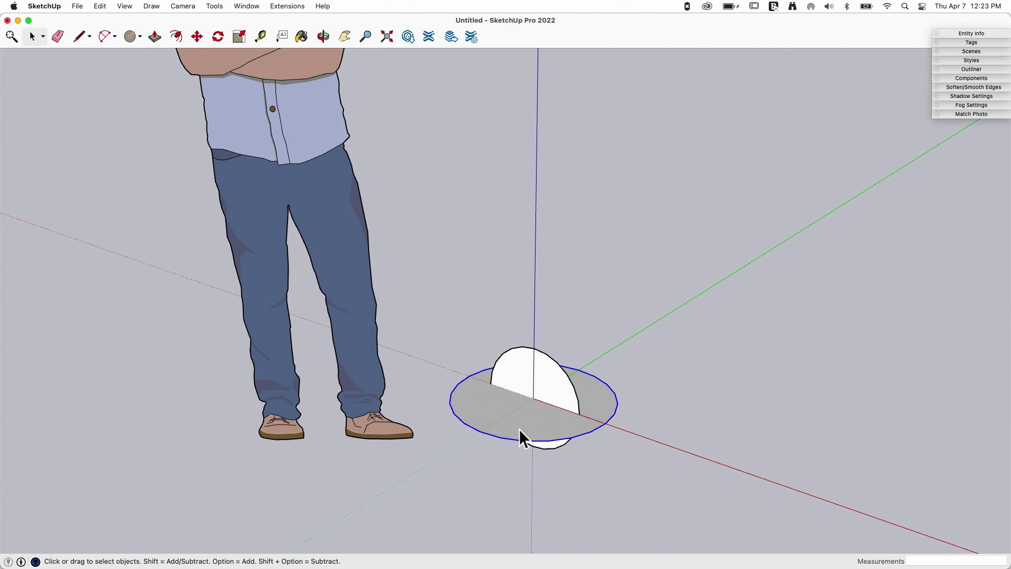
click(215, 6)
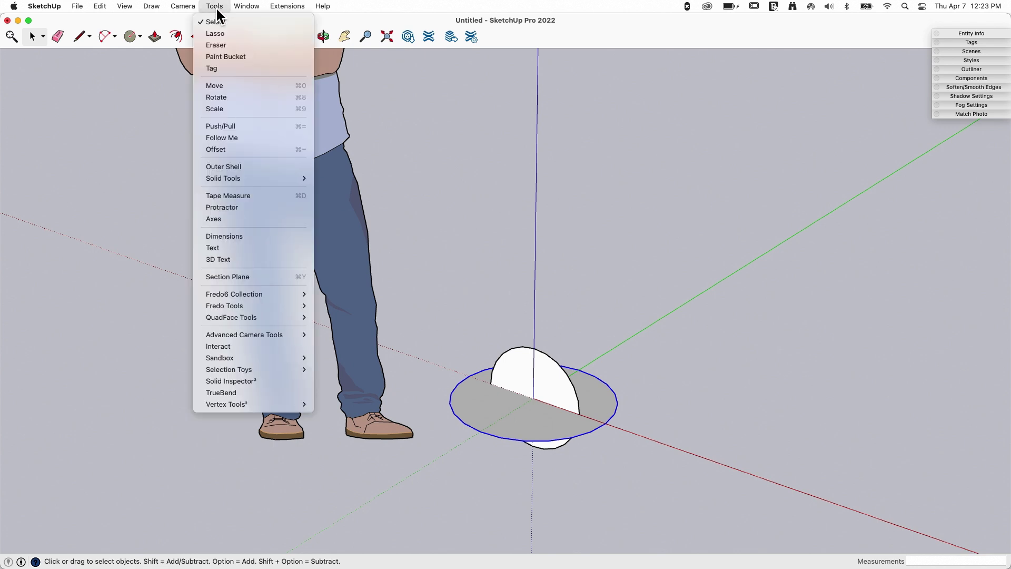
click(219, 138)
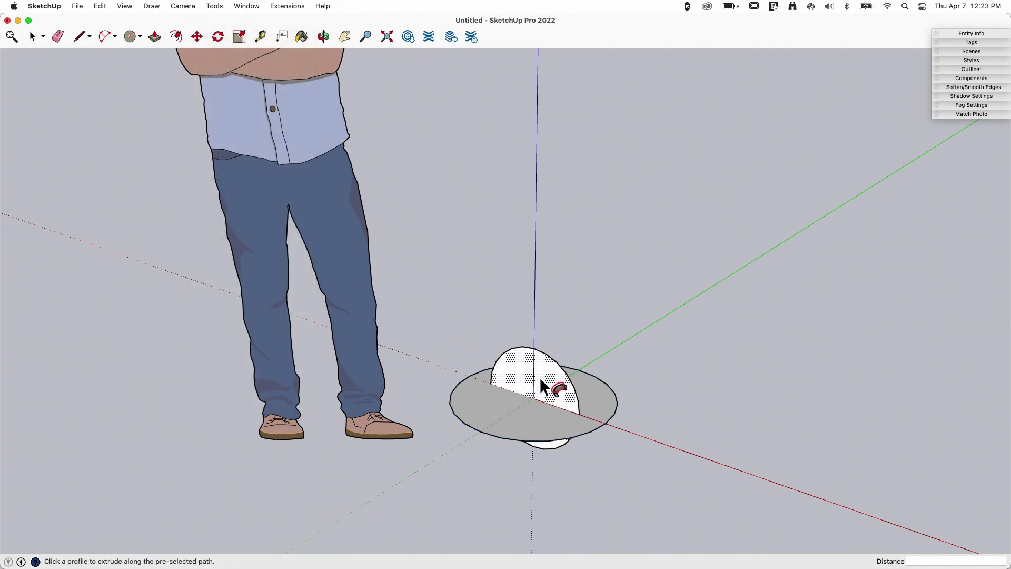
click(542, 378)
key(e)
click(613, 404)
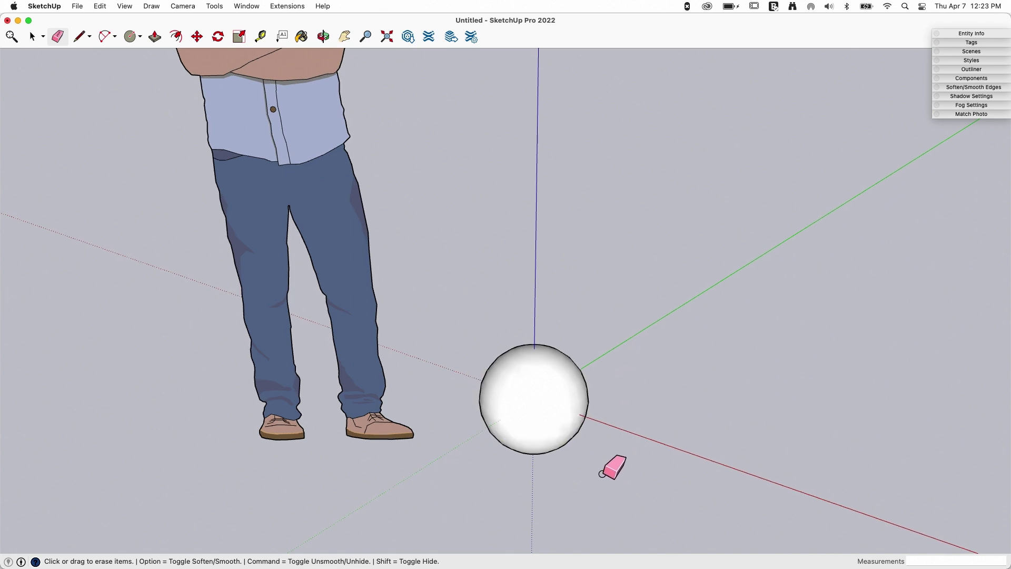
Select the whole sphere geometry and make it a component with the definition name Sphere
key(space)
mouse_move(600, 476)
middle_down()
mouse_move(562, 461)
mouse_move(585, 505)
mouse_move(557, 443)
middle_up()
click(557, 443)
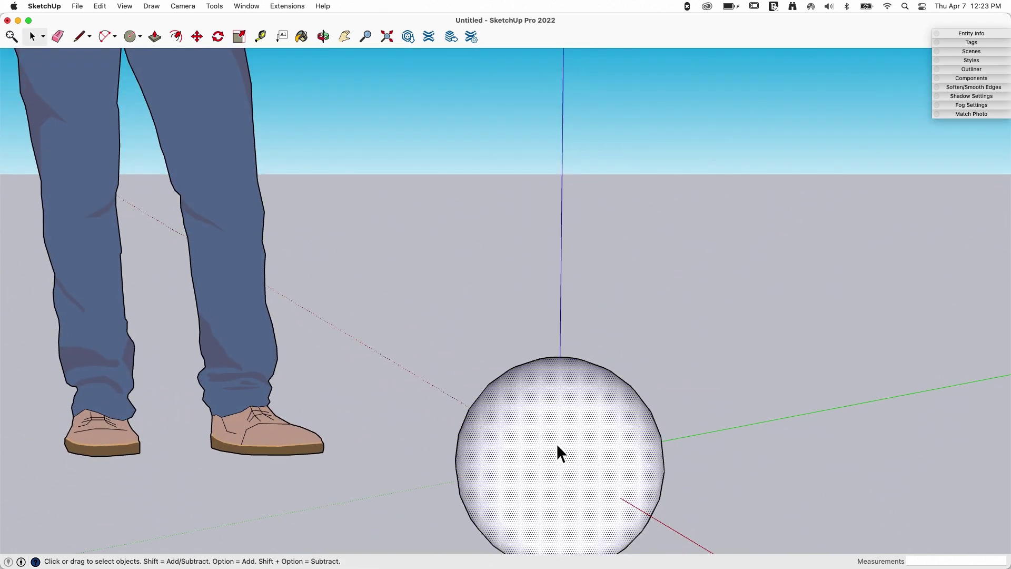
right_click(557, 443)
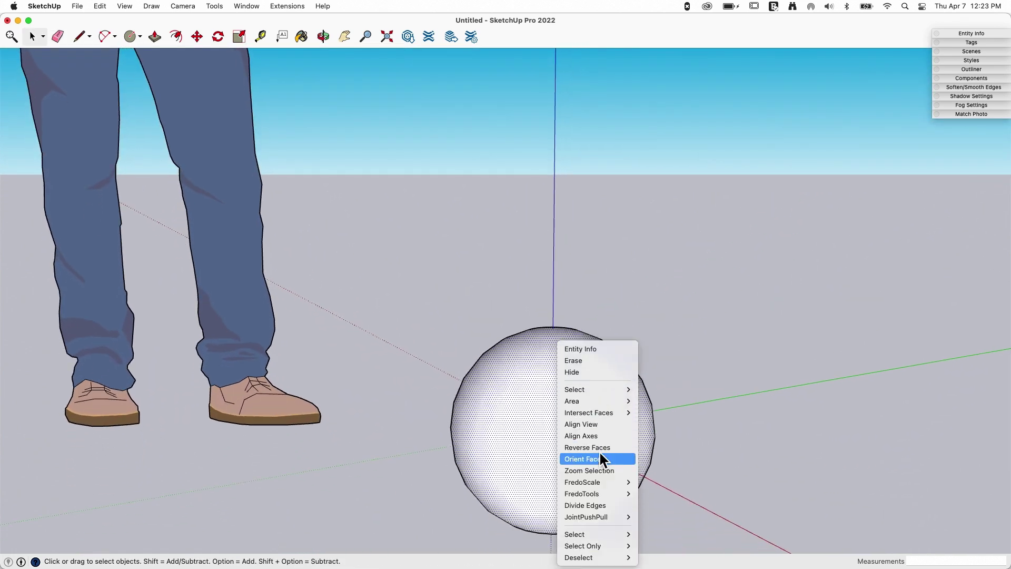
click(535, 390)
triple_click(536, 390)
right_click(590, 373)
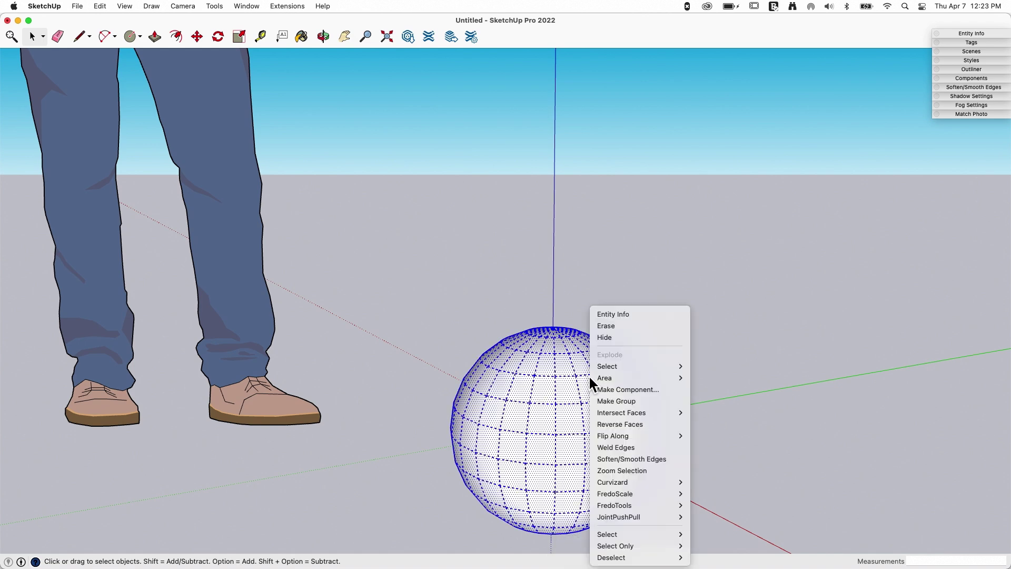
click(612, 390)
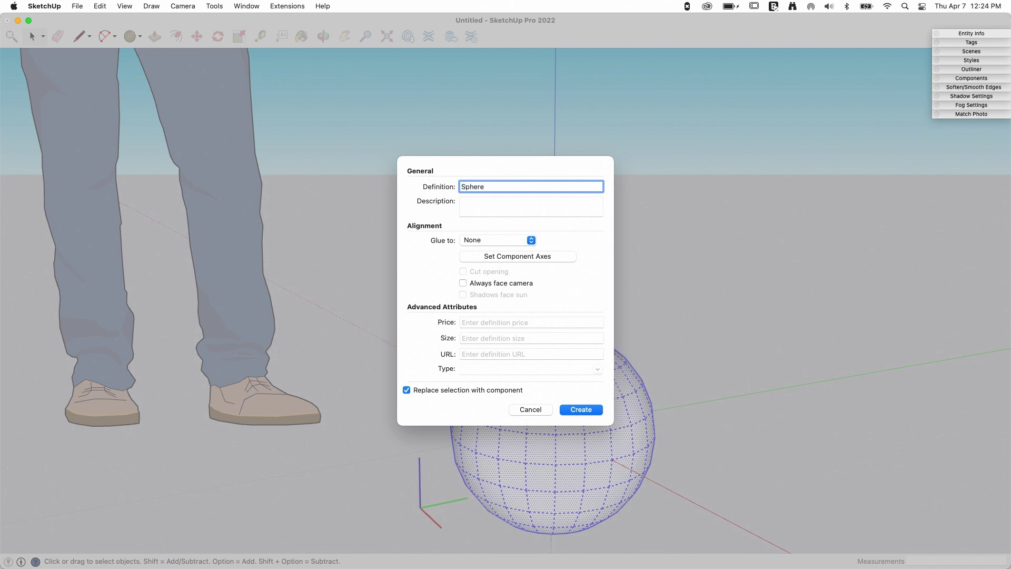
key(Return)
Move the standing person figure about 9' 5" away from the sphere
scroll(620, 310, down, 4)
middle_drag(620, 311, 522, 328)
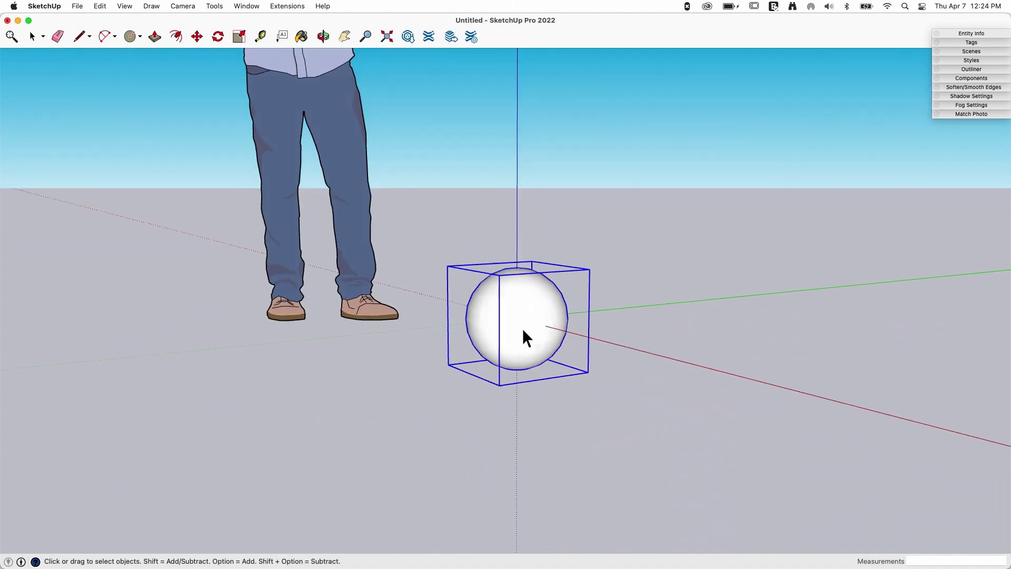
scroll(523, 327, down, 3)
click(452, 328)
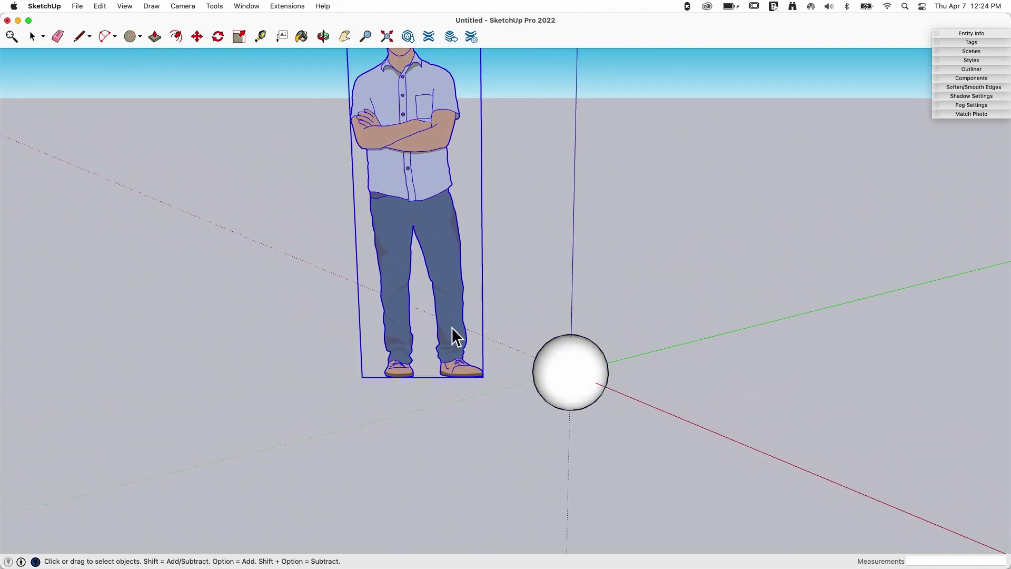
key(m)
middle_drag(453, 337, 516, 377)
click(516, 377)
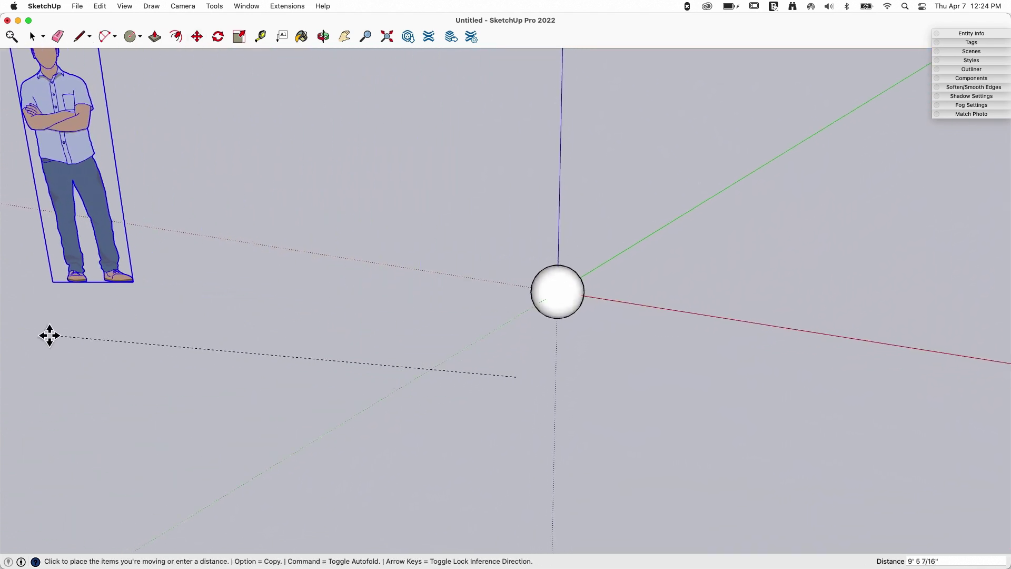
click(47, 335)
Move the sphere component straight up the blue axis, well above the origin
key(space)
middle_drag(393, 346, 437, 442)
click(545, 356)
key(m)
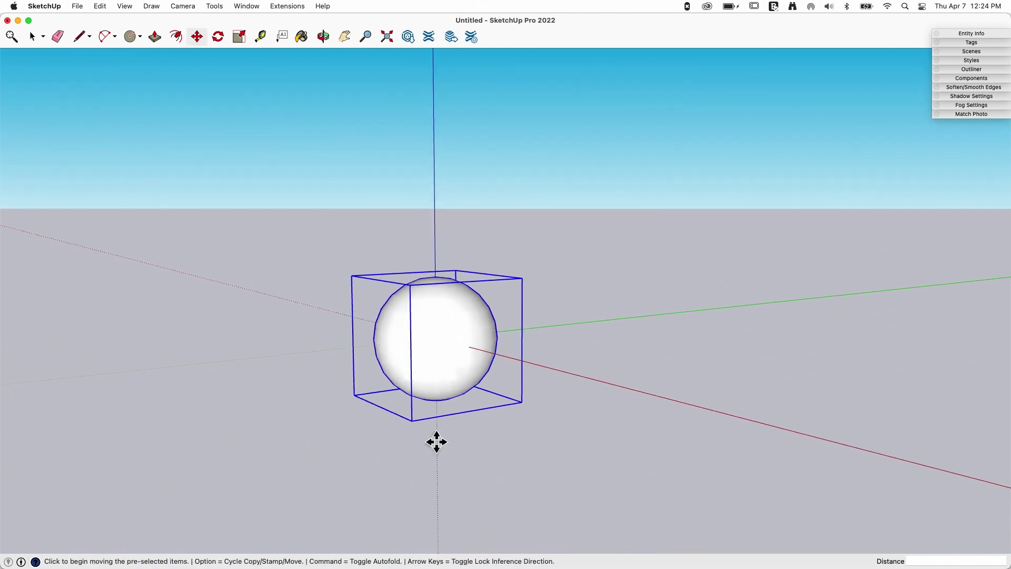
click(436, 442)
middle_drag(445, 263, 400, 359)
scroll(491, 68, down, 2)
click(489, 72)
Make a rotated copy of the sphere at 180 degrees around the origin, with the rotation plane locked to the red axis
key(q)
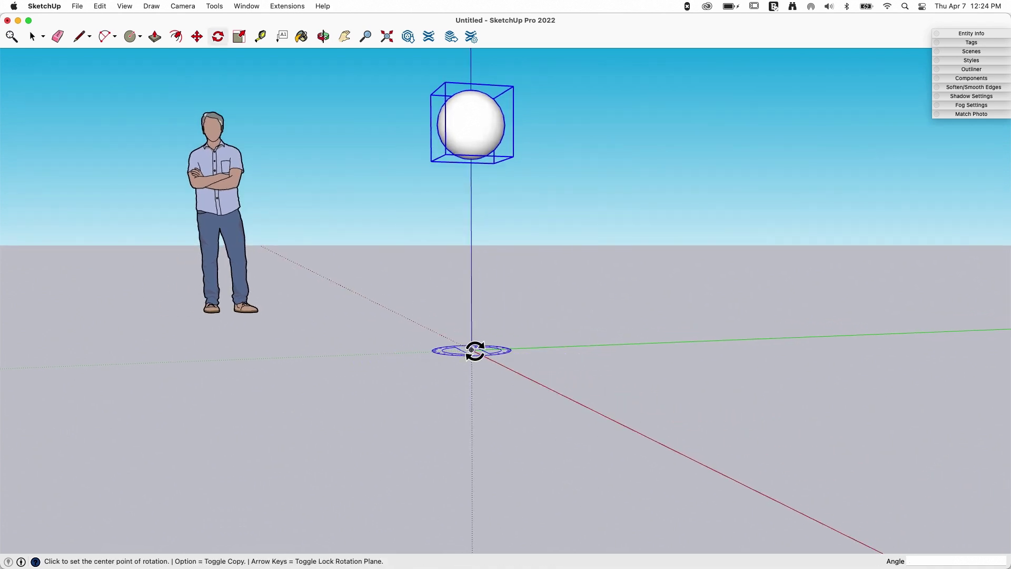
key(Right)
click(471, 350)
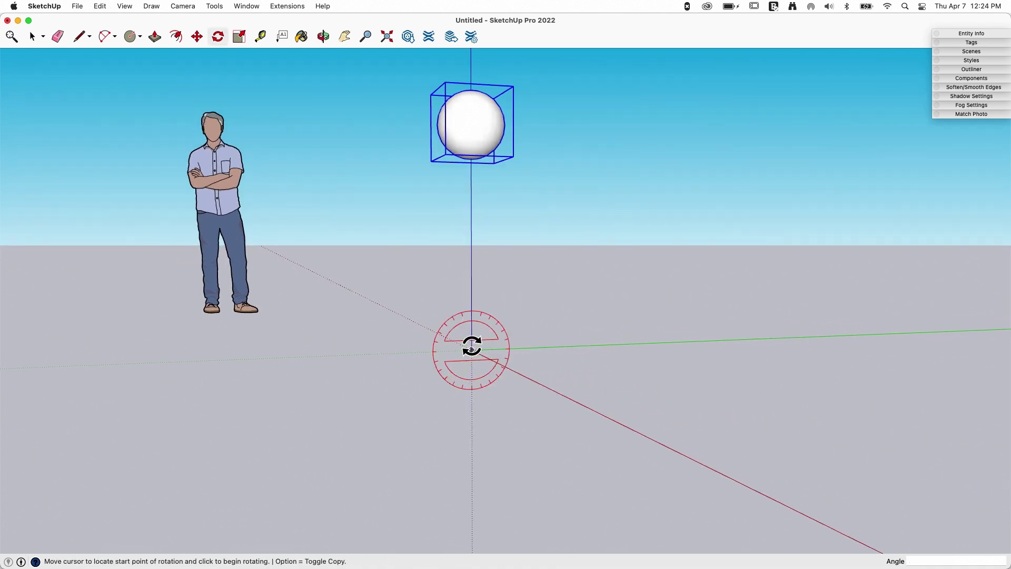
click(471, 210)
key(alt)
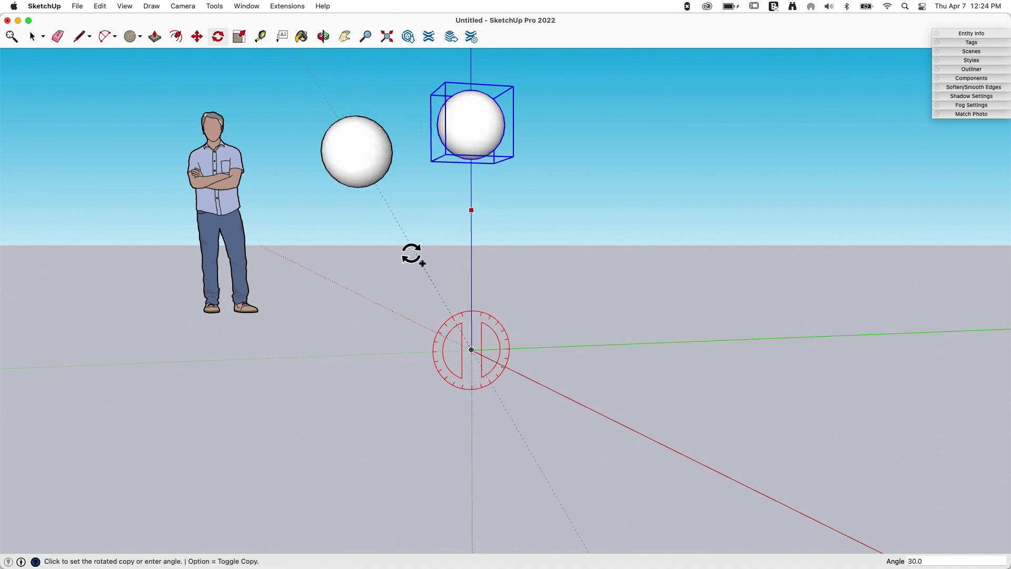
scroll(467, 421, down, 2)
click(464, 412)
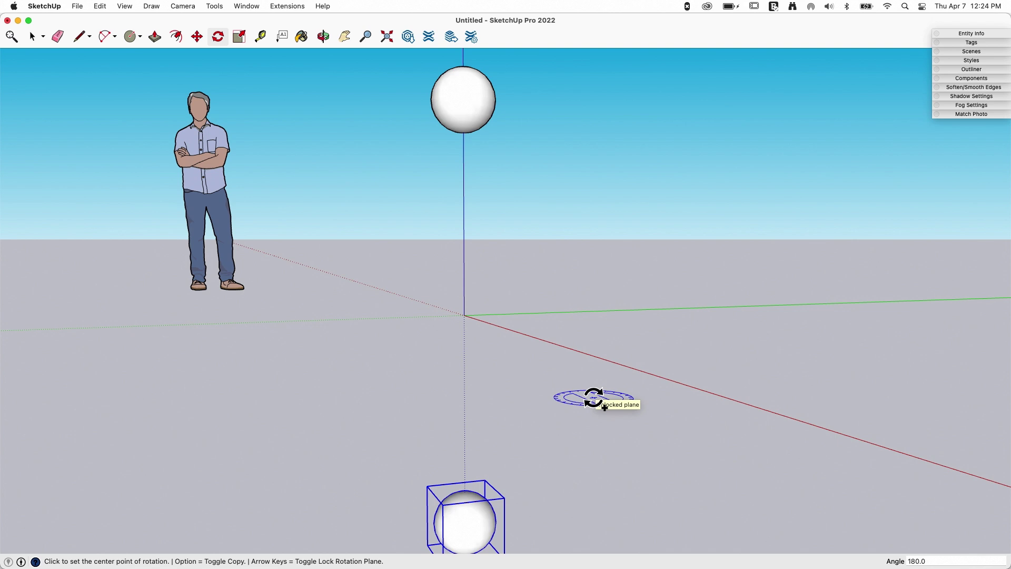
Divide the rotated copy into a half-circle array of spheres, trying 20 and 15 divisions before settling on 12
text(/20)
key(Return)
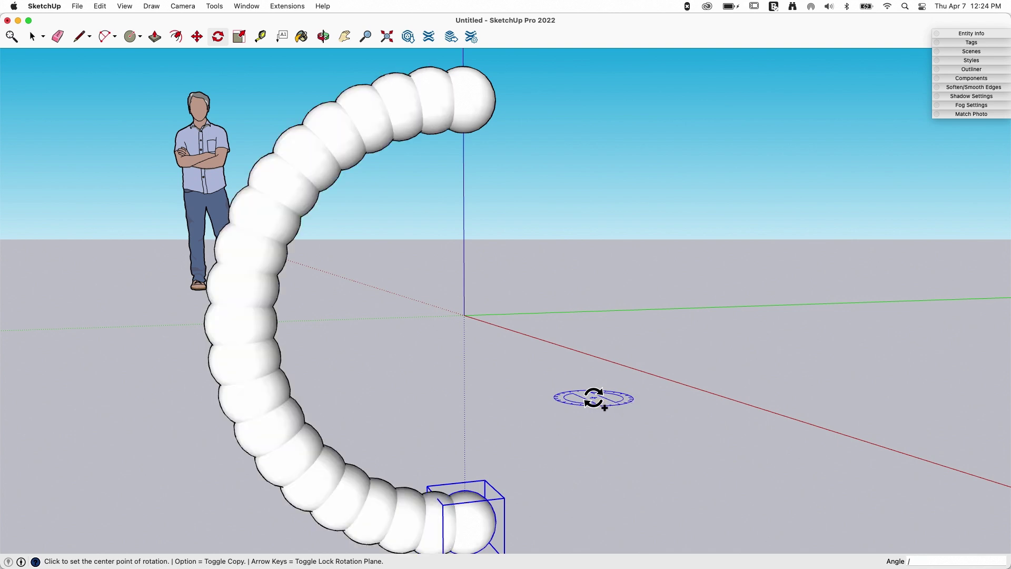
text(/15)
key(Return)
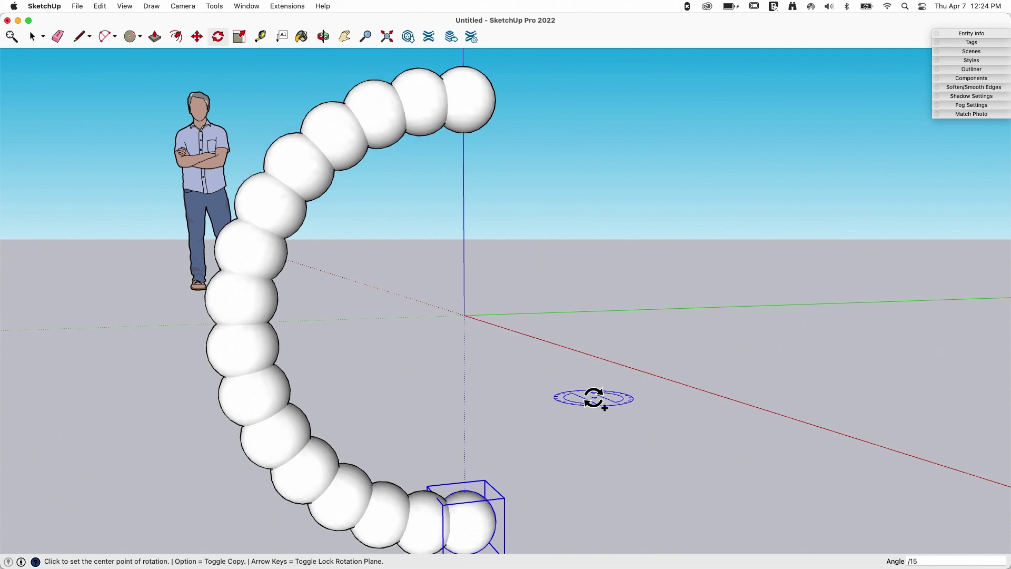
key(Return)
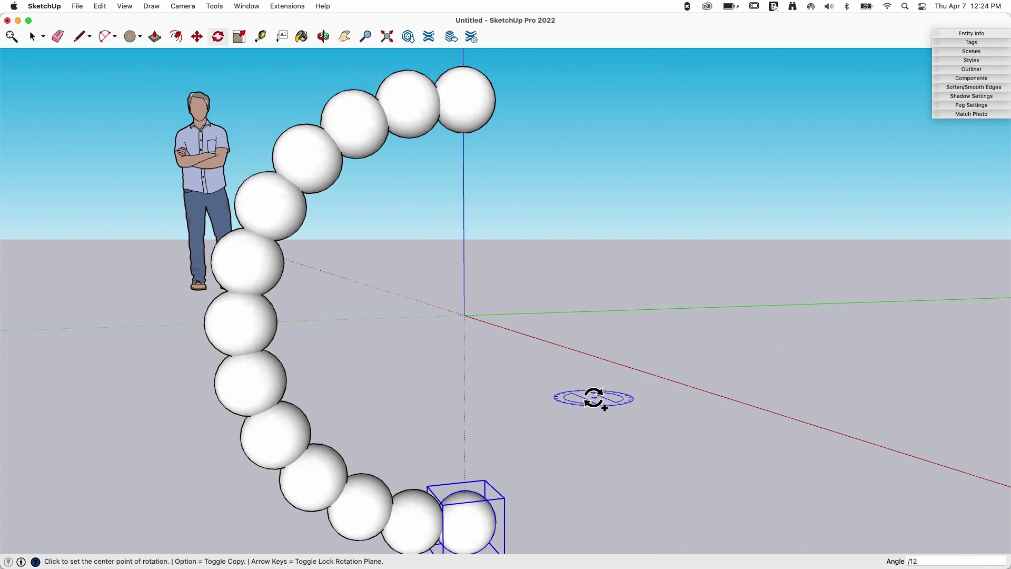
Select all the spheres of the half-circle array and make them a component named Sphere String
middle_drag(556, 257, 433, 126)
key(space)
drag(383, 84, 579, 434)
middle_drag(579, 434, 514, 211)
right_click(513, 211)
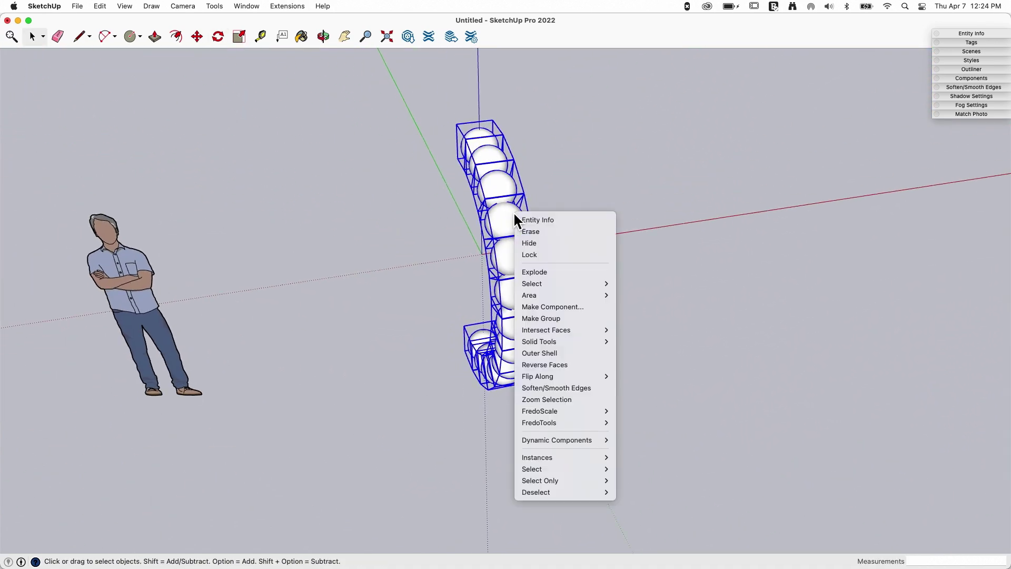
click(563, 306)
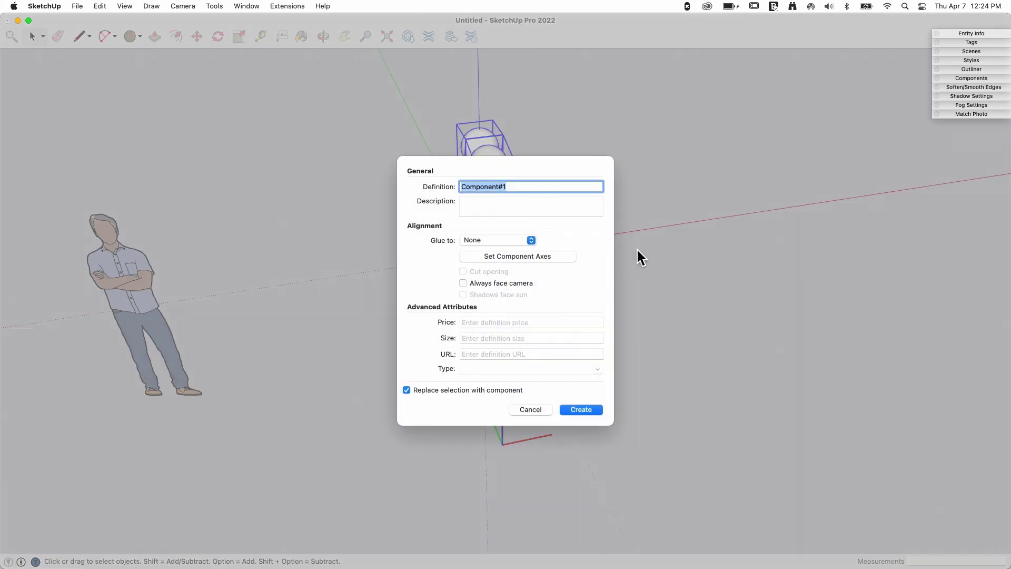
text(Sphere String)
key(Return)
Make a rotated copy of the Sphere String at 360 degrees around the vertical axis through the origin
middle_drag(670, 197, 668, 395)
key(q)
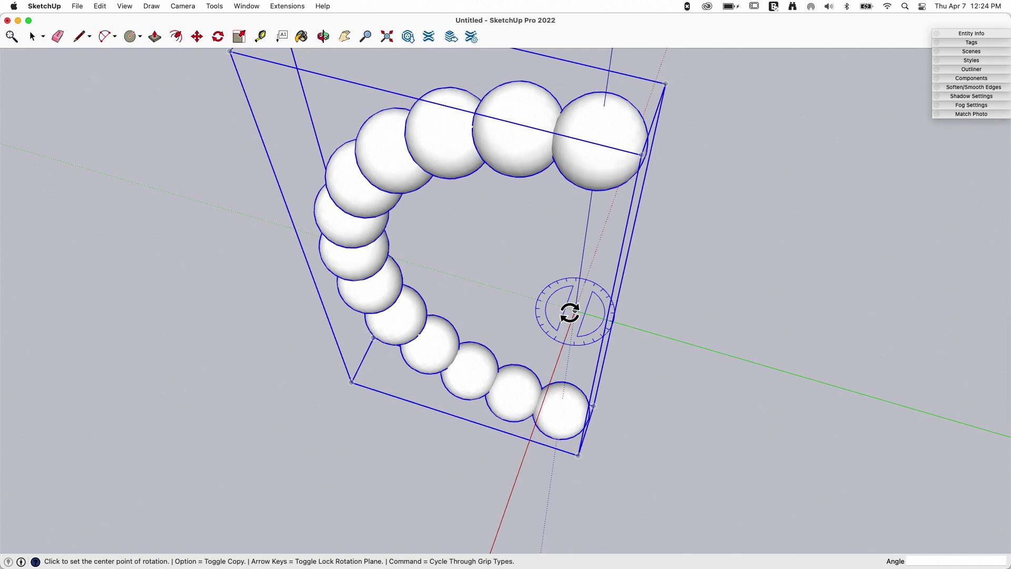
click(573, 310)
middle_drag(609, 339, 495, 370)
click(509, 379)
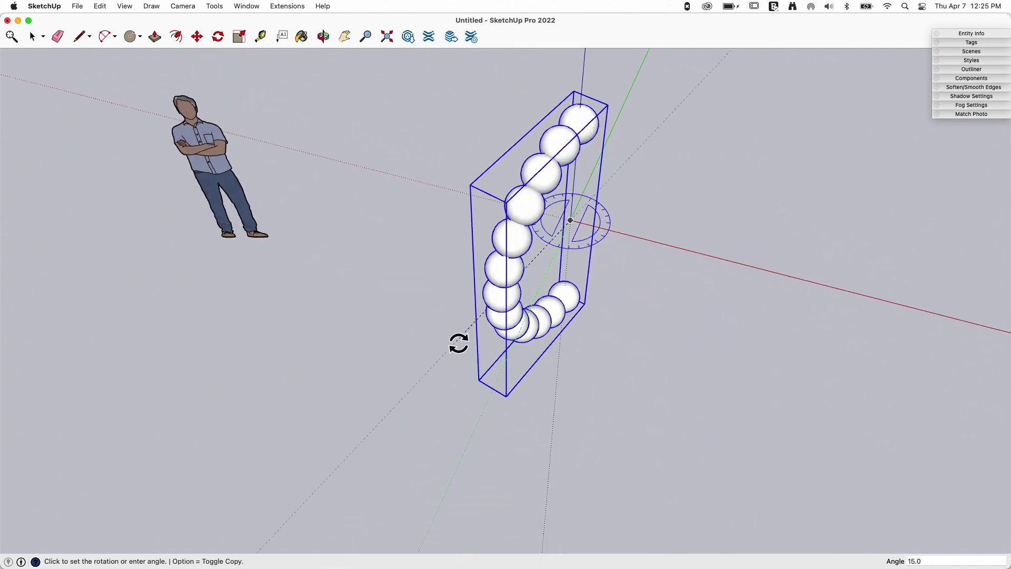
key(alt)
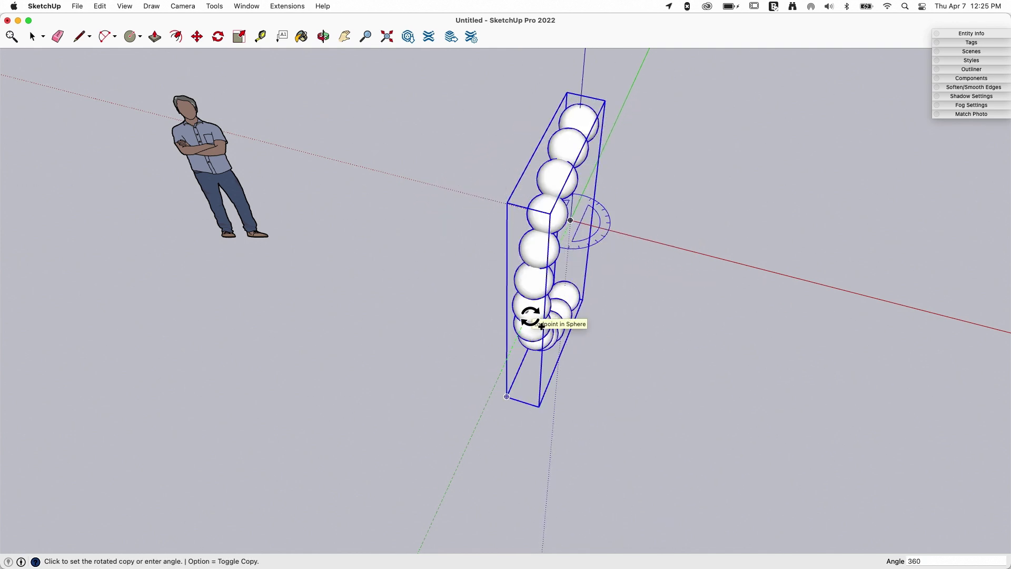
click(541, 326)
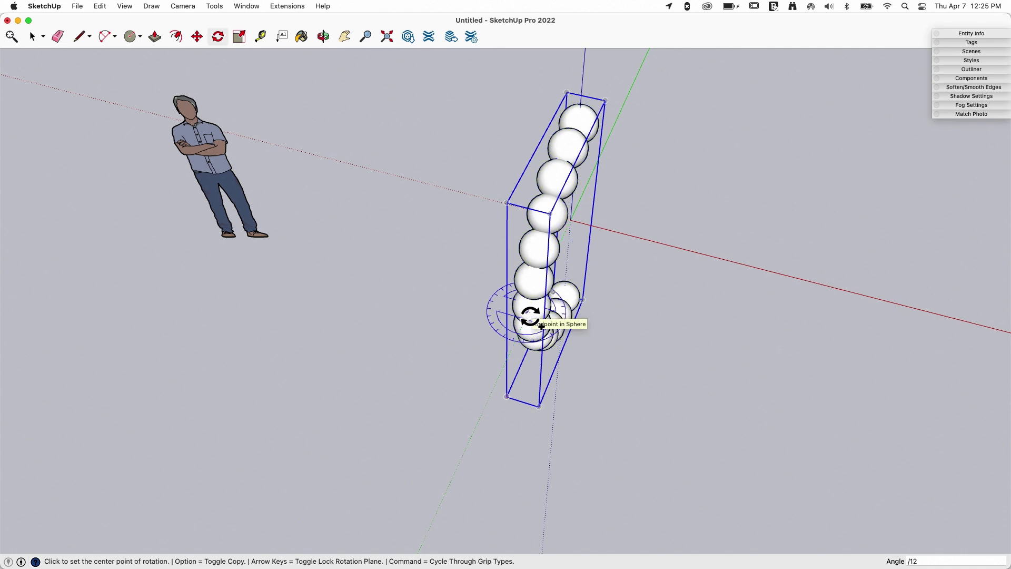
Divide the rotated copy into a full circular array of strings, trying 12 and 20 divisions before settling on 24
key(Return)
middle_drag(710, 232, 928, 296)
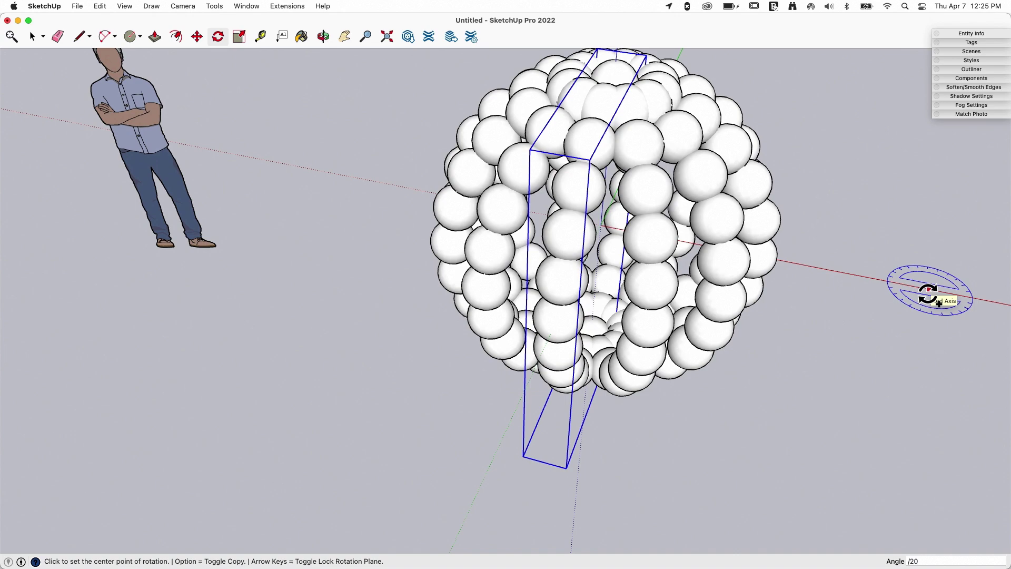
middle_drag(928, 296, 928, 296)
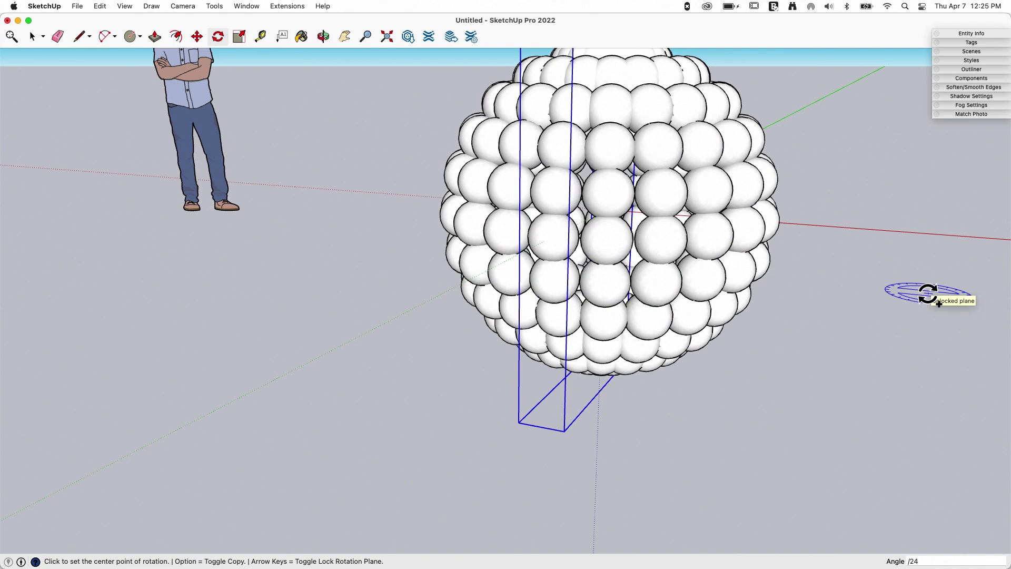
Select all the strings of the ball and move them from the lowest sphere's bottom point so the ball rests on the origin
middle_drag(927, 296, 472, 299)
key(space)
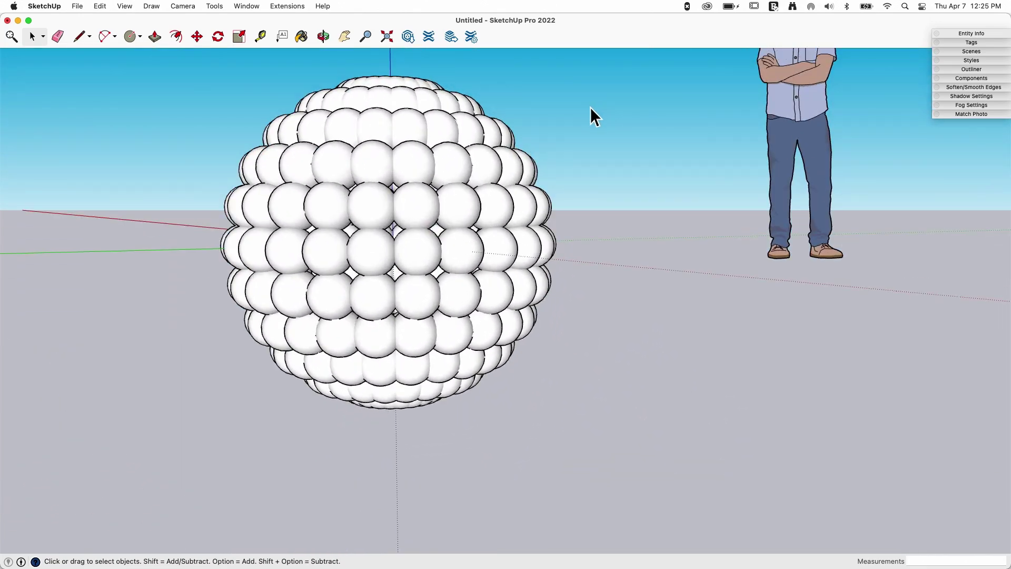
drag(590, 106, 242, 444)
middle_drag(307, 438, 398, 497)
key(m)
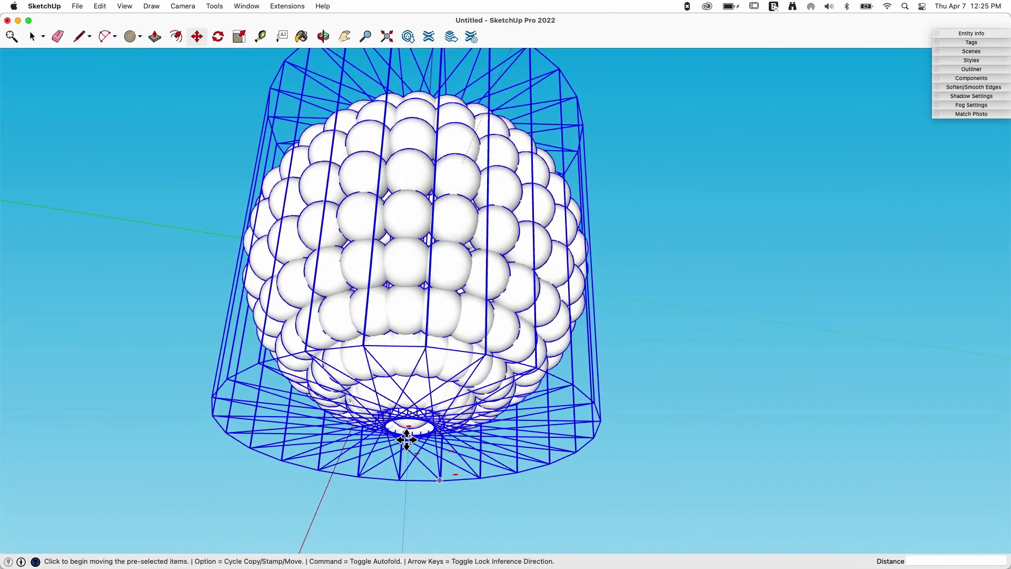
scroll(406, 448, up, 5)
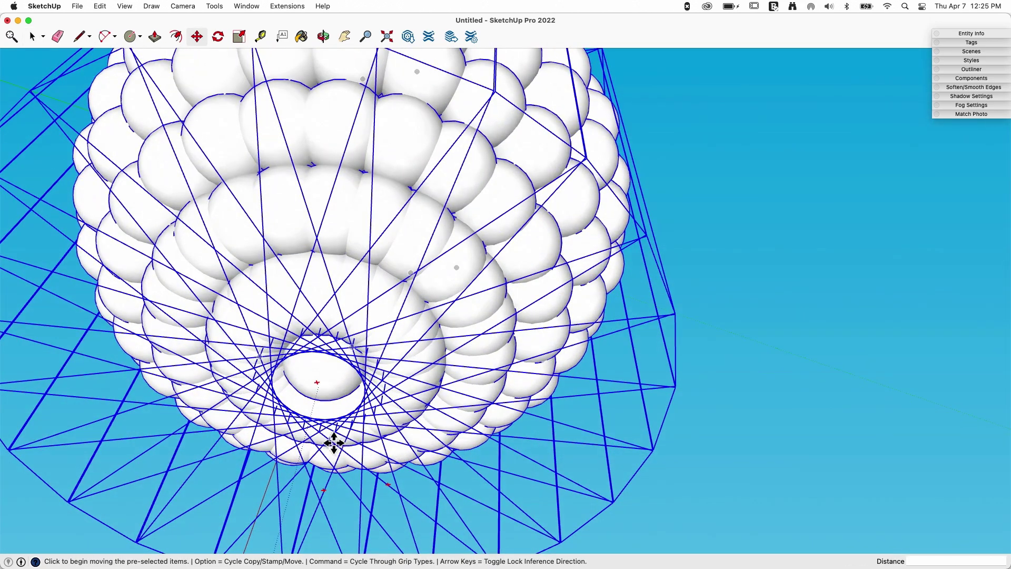
click(320, 388)
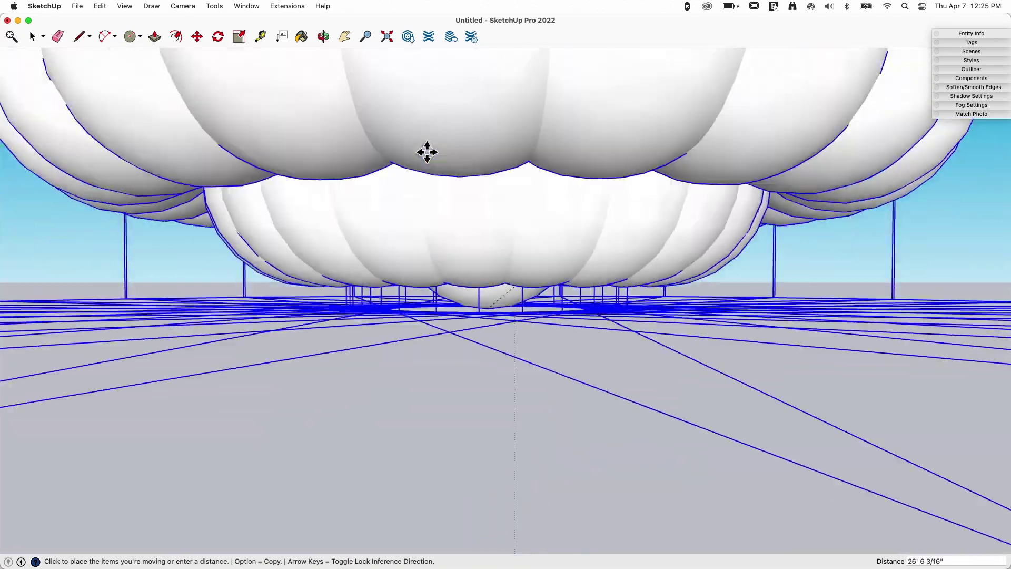
scroll(426, 152, down, 15)
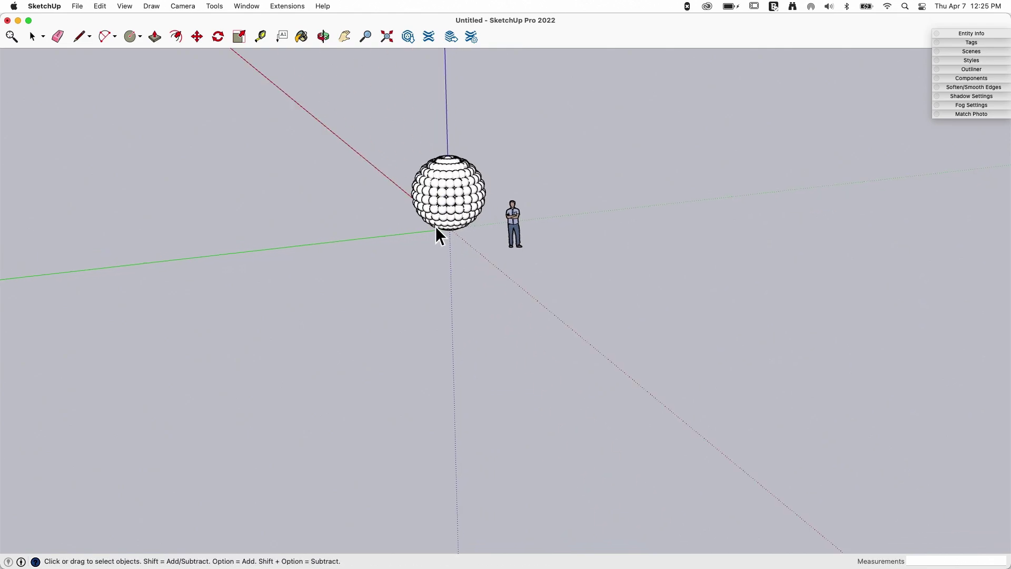
Open one Sphere String of the ball for editing
scroll(435, 225, up, 8)
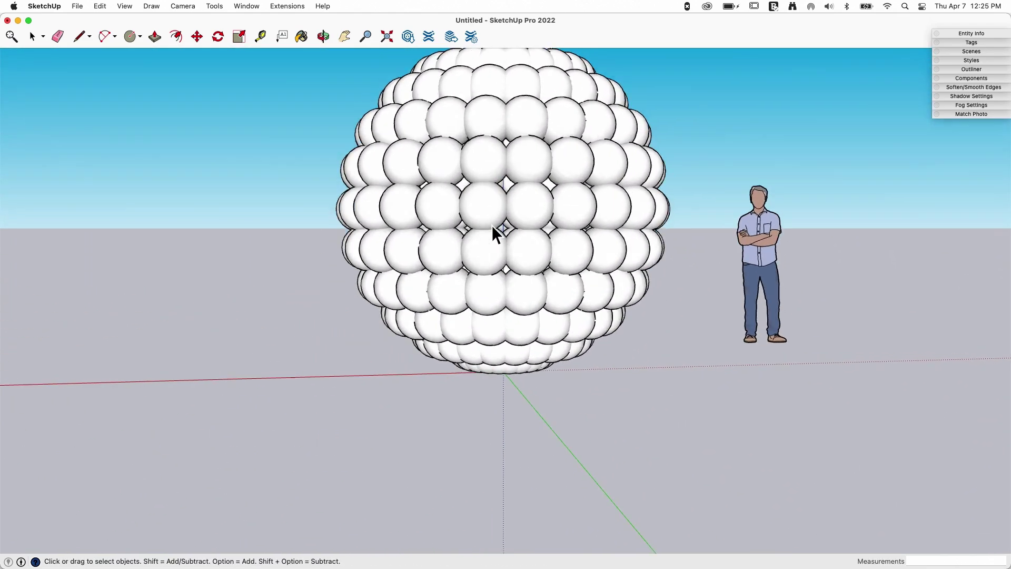
middle_drag(491, 226, 523, 227)
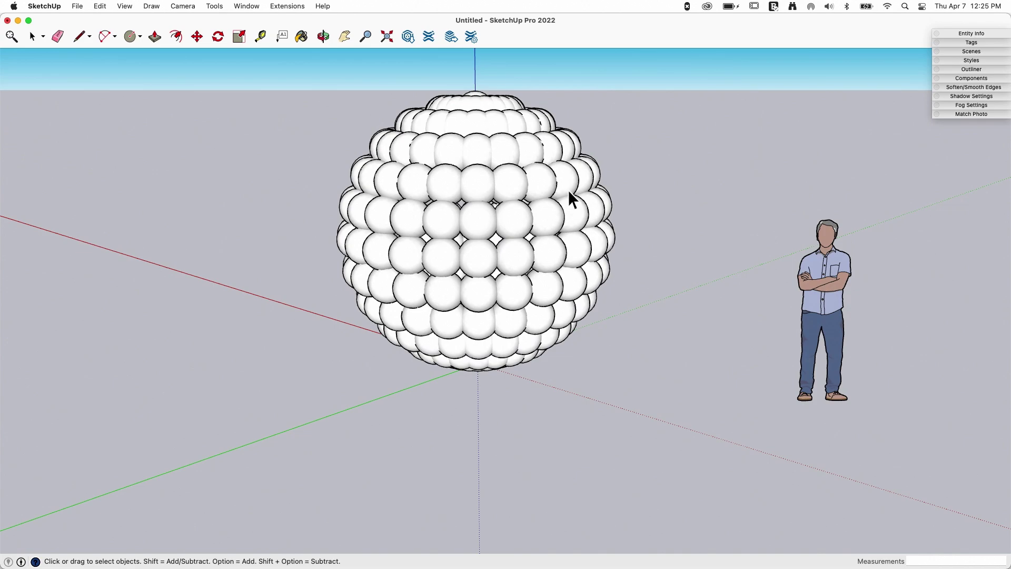
scroll(481, 189, up, 5)
middle_drag(505, 194, 492, 280)
click(491, 278)
double_click(487, 279)
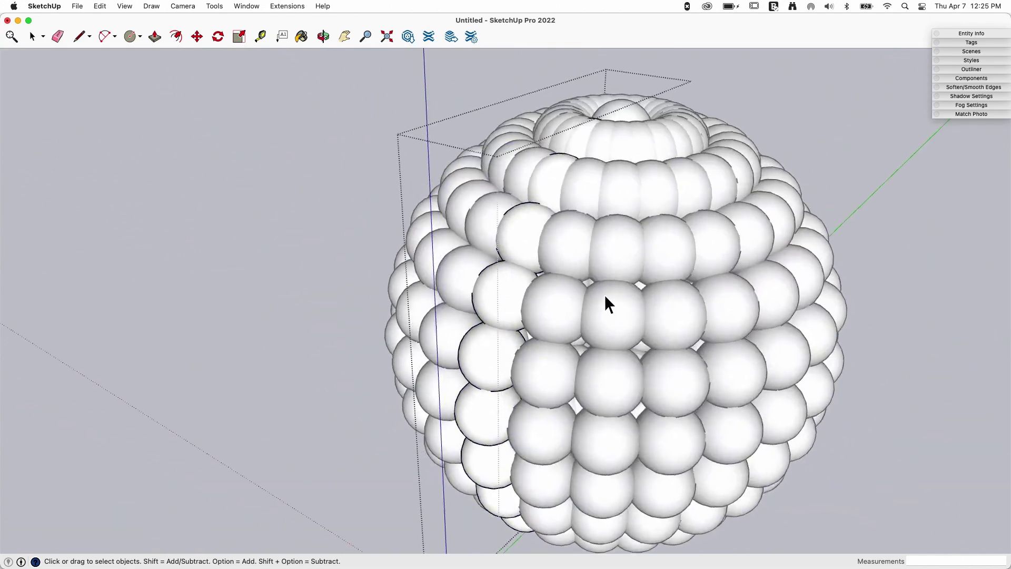
key(space)
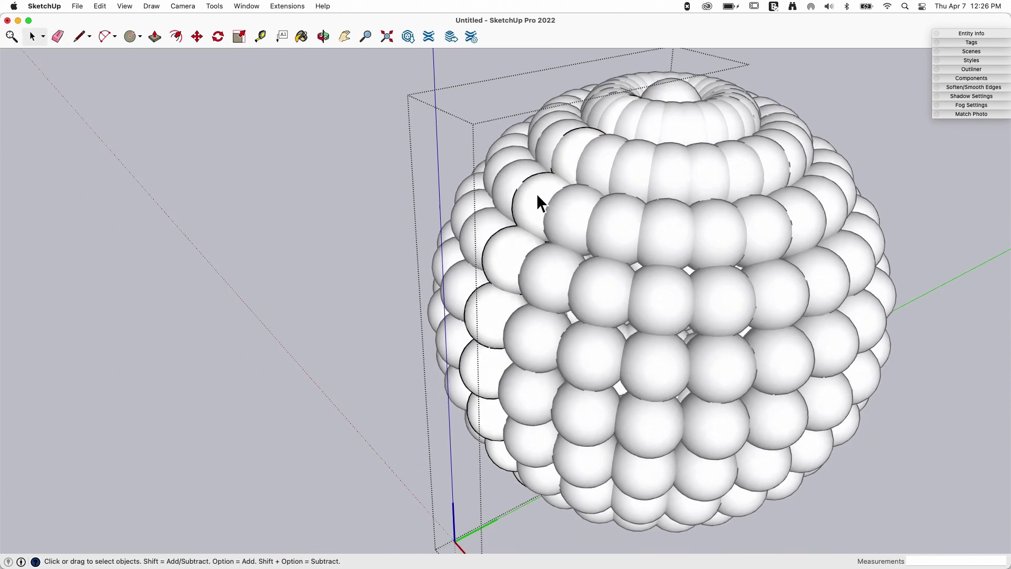
Delete several alternating spheres from the open Sphere String
middle_drag(537, 196, 578, 156)
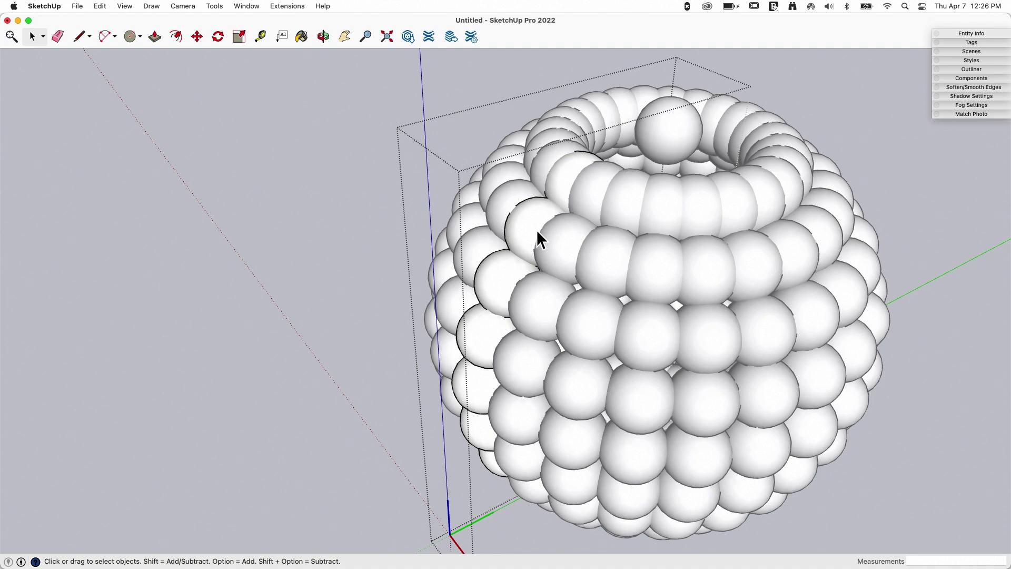
click(509, 279)
key(Delete)
click(482, 342)
key(Delete)
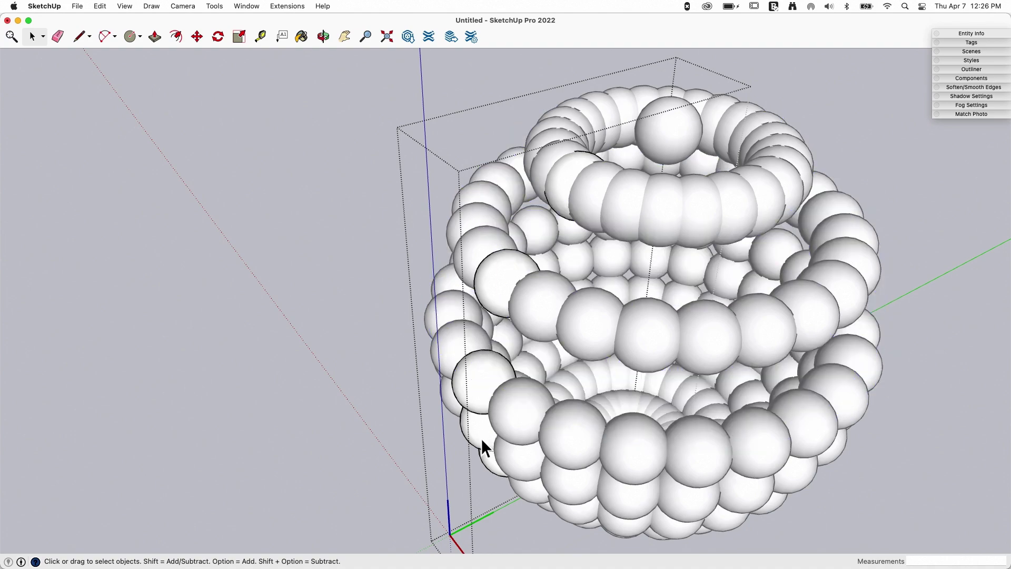
click(481, 436)
key(Delete)
Undo the sphere deletions in the Sphere String
middle_drag(554, 342, 632, 210)
key(super+z)
key(super+z)
key(super+z)
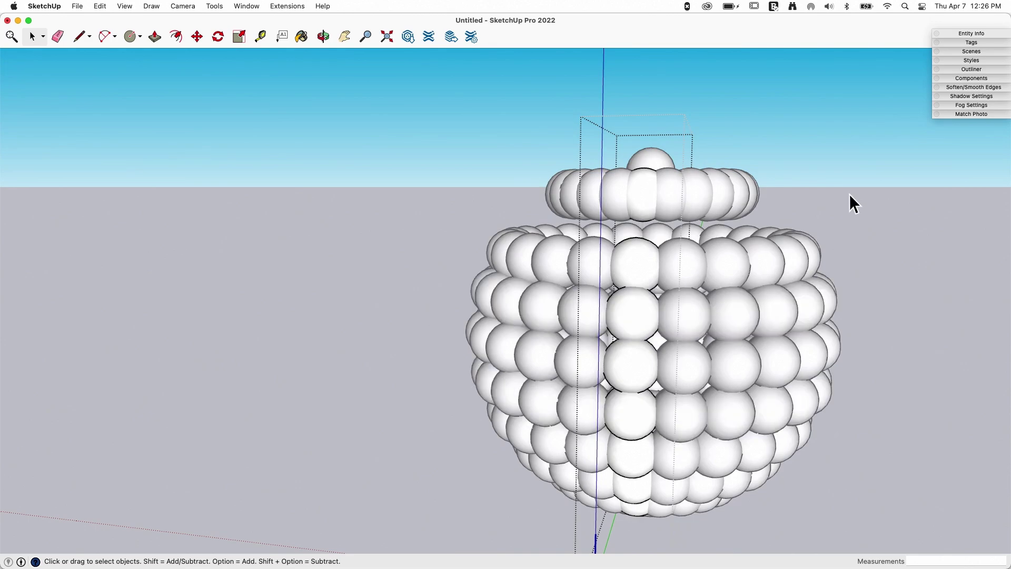
Open a Sphere String for editing and, inside it, open the sphere component at the top of the ball
middle_drag(848, 194, 456, 191)
scroll(535, 310, up, 3)
scroll(534, 309, down, 3)
double_click(456, 191)
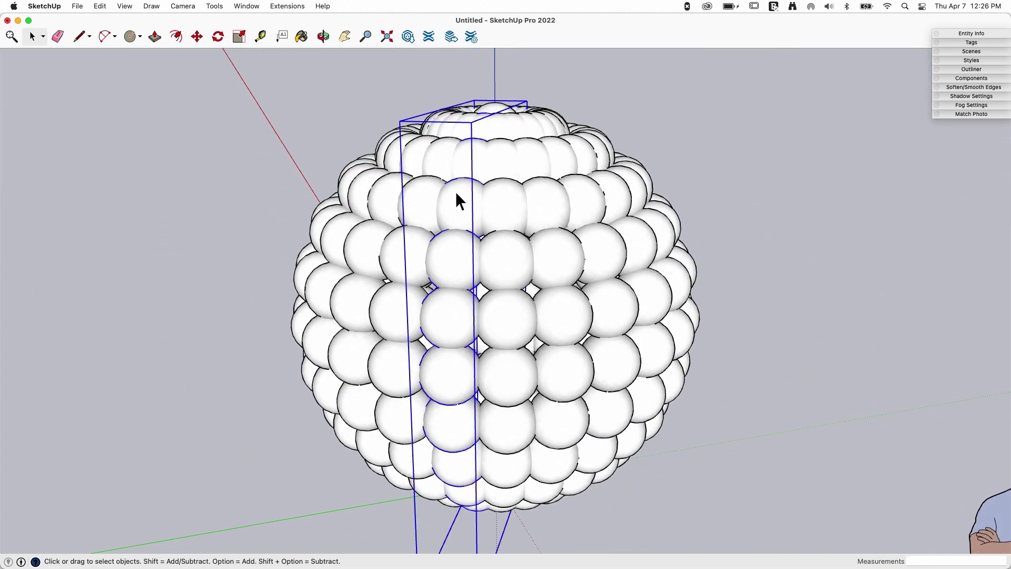
scroll(475, 103, up, 2)
click(478, 95)
middle_drag(478, 105, 526, 182)
scroll(524, 187, up, 3)
scroll(525, 187, up, 5)
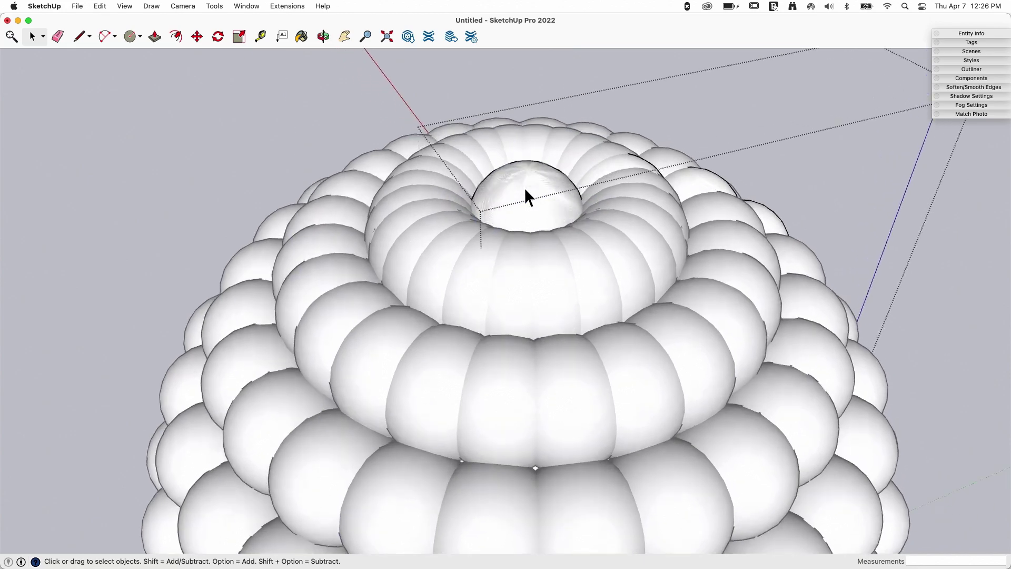
key(Delete)
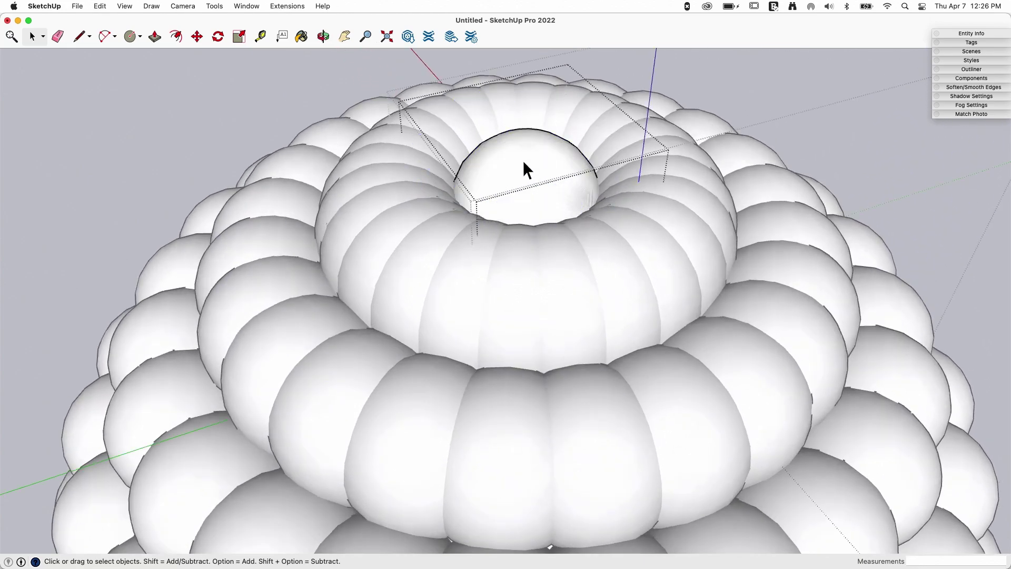
Select all the geometry of the open sphere component to inspect it, and close the component
key(super+a)
scroll(528, 153, up, 2)
scroll(542, 78, down, 2)
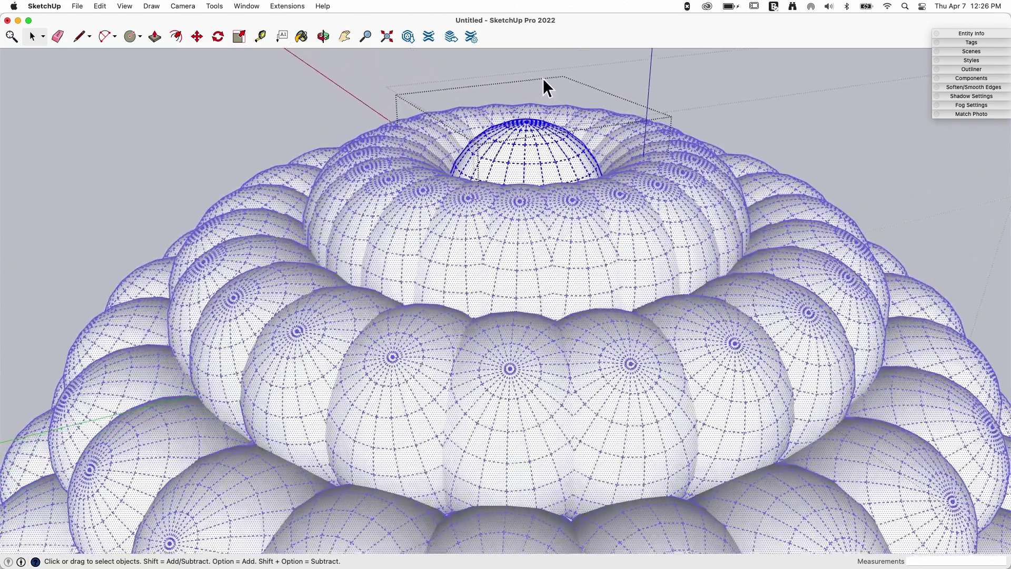
click(541, 95)
scroll(528, 153, up, 4)
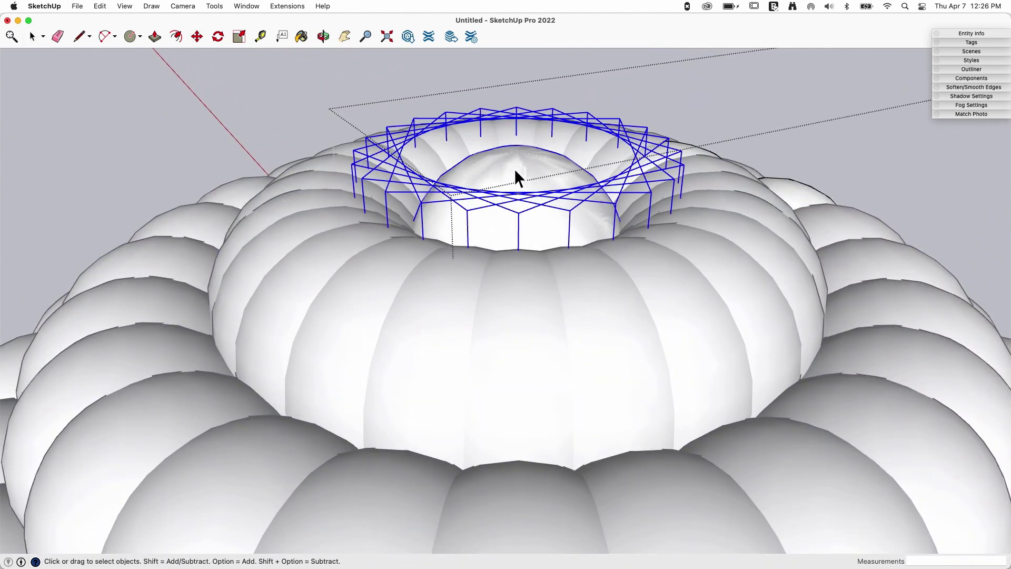
Reopen the sphere component at the top of the ball with hidden geometry shown
double_click(515, 167)
key(m)
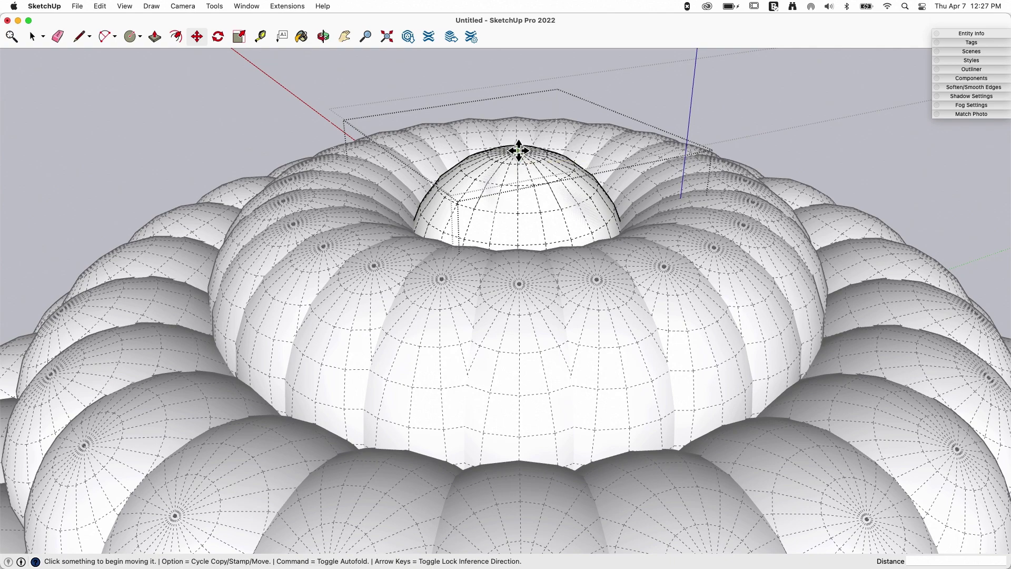
scroll(514, 98, down, 1)
middle_drag(513, 110, 488, 140)
Select the top cap of the open sphere and move it outward about 2' 1" to stretch the sphere into a rod
key(space)
middle_drag(479, 66, 464, 68)
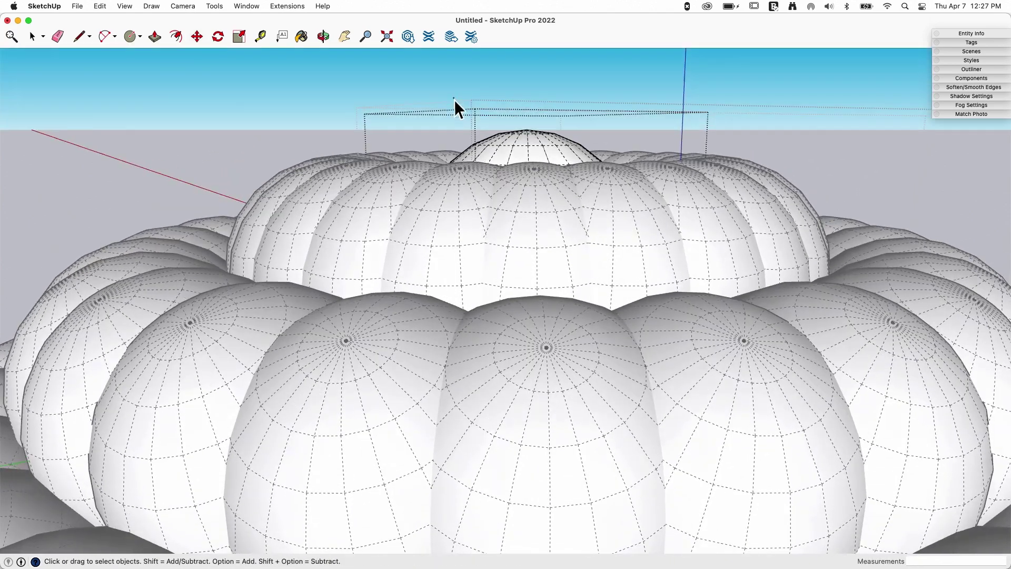
drag(454, 98, 611, 153)
middle_drag(611, 154, 580, 187)
key(m)
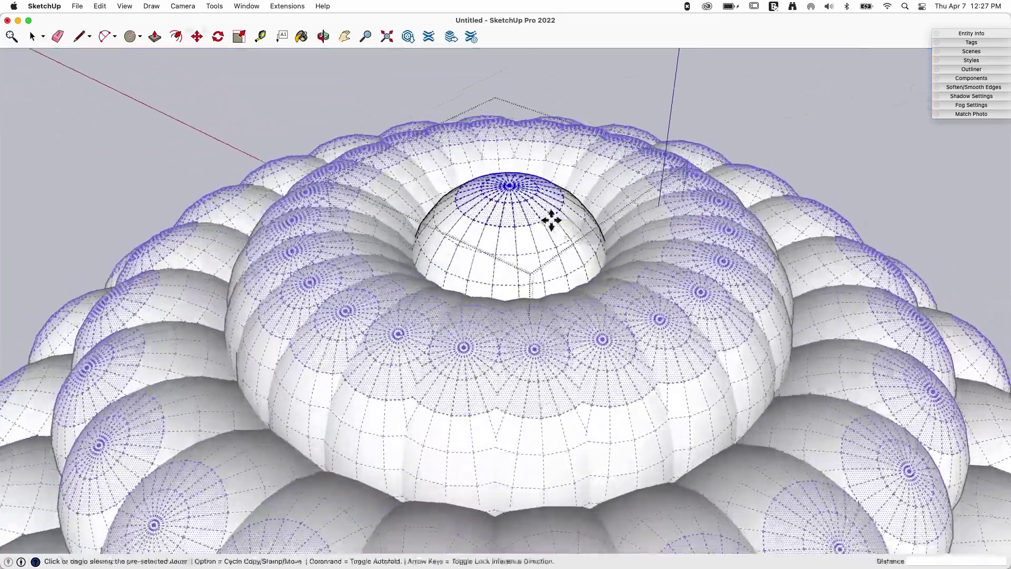
click(492, 194)
scroll(493, 108, down, 5)
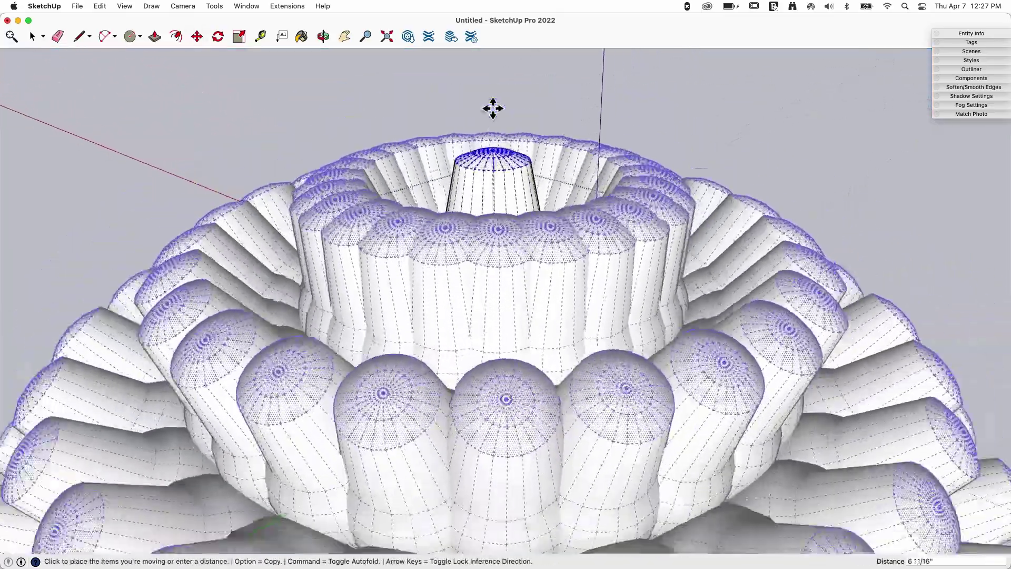
click(490, 154)
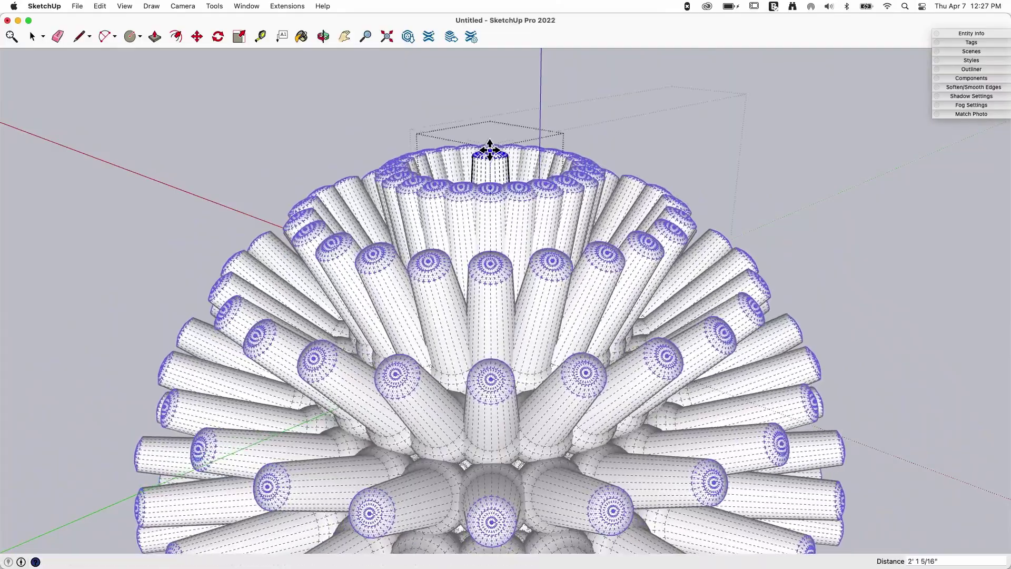
key(space)
Close the open sphere and Sphere String components and turn off the display of hidden geometry
scroll(554, 134, up, 5)
scroll(712, 333, down, 3)
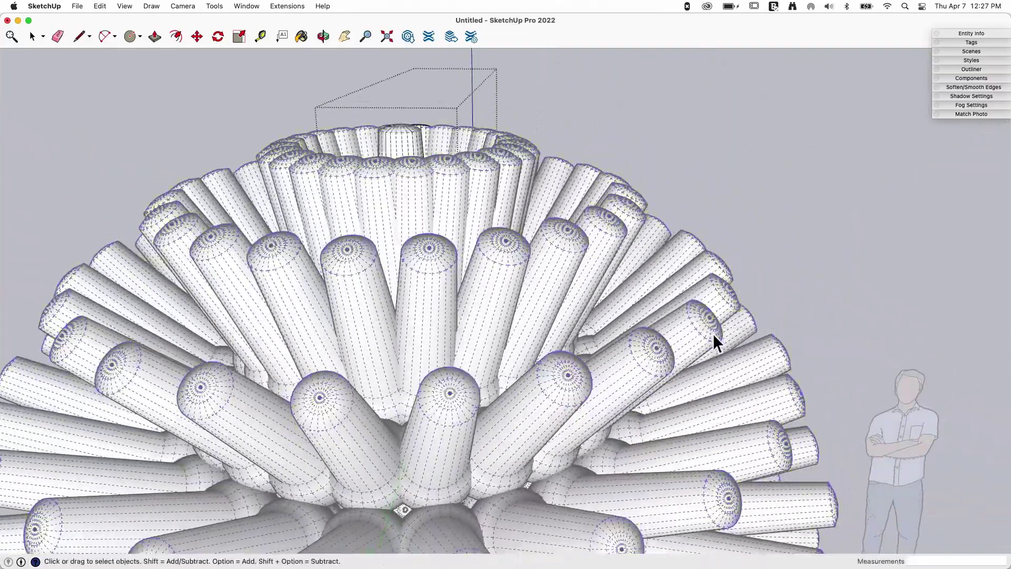
click(709, 330)
scroll(756, 360, down, 6)
click(747, 359)
Open one rod component on the ball's side for editing, with its hidden geometry shown
mouse_move(741, 359)
middle_down()
mouse_move(626, 321)
mouse_move(612, 298)
mouse_move(535, 257)
mouse_move(531, 267)
mouse_move(446, 240)
mouse_move(395, 270)
middle_up()
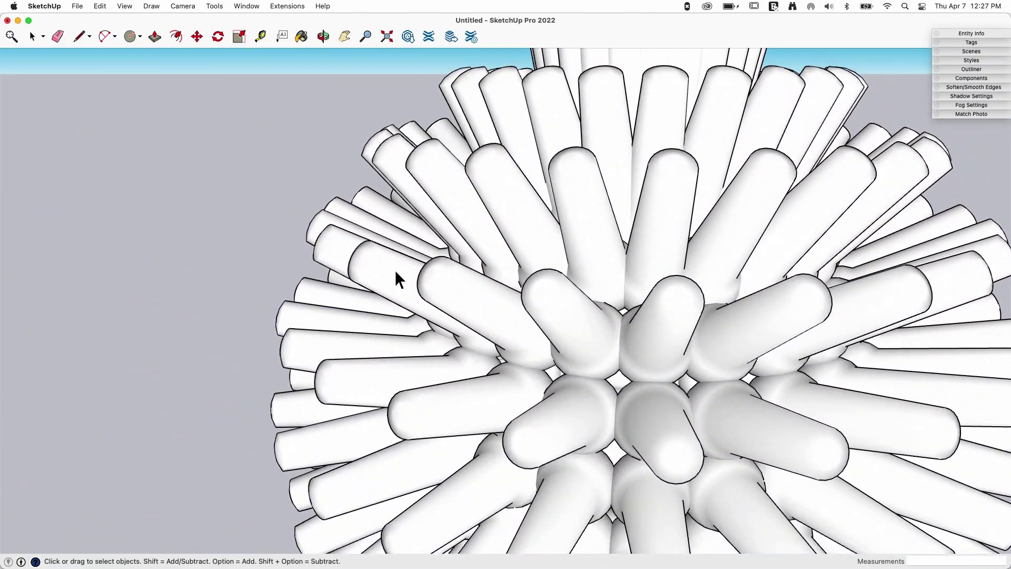
scroll(393, 270, up, 8)
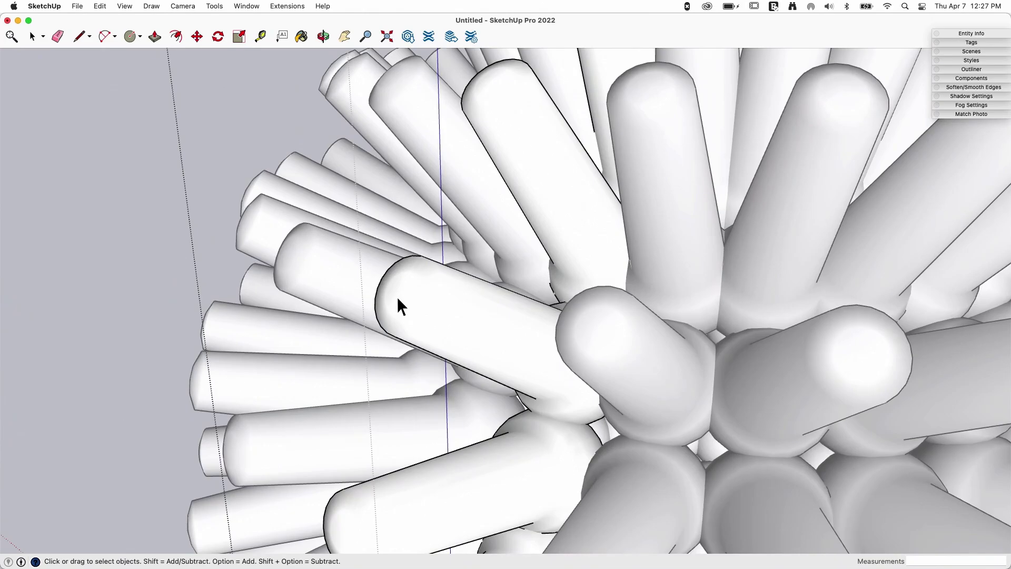
double_click(397, 296)
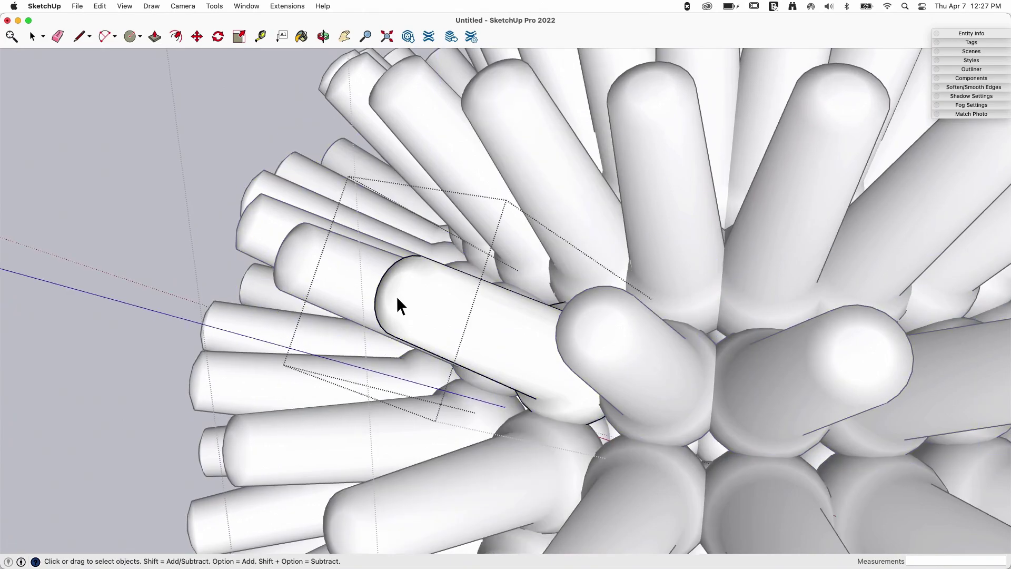
key(h)
scroll(393, 292, up, 3)
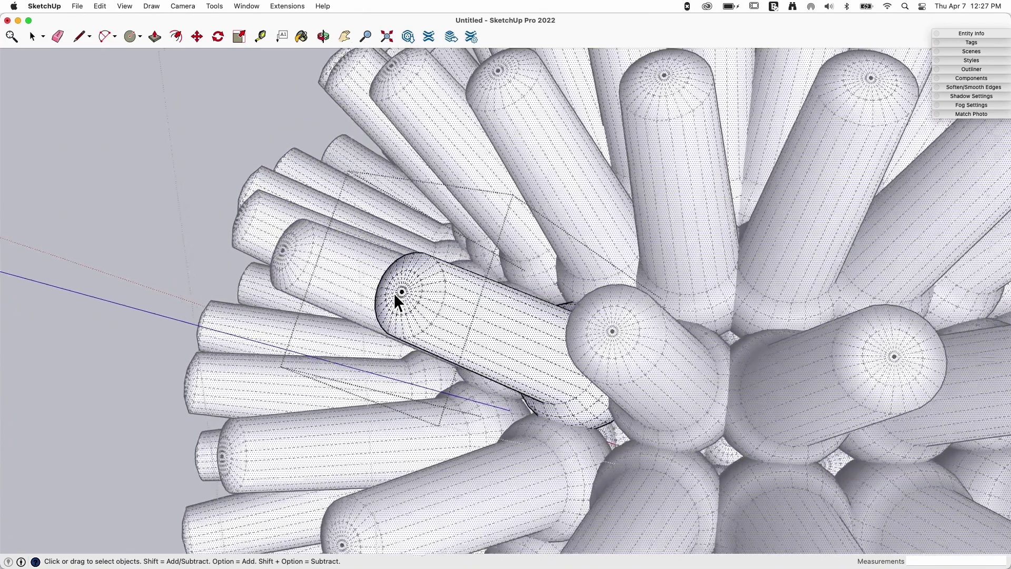
Move the tip of the open rod's rounded cap outward about 3' 1" to form a long spike
mouse_move(394, 292)
middle_down()
mouse_move(392, 278)
mouse_move(393, 300)
middle_up()
key(m)
key(m)
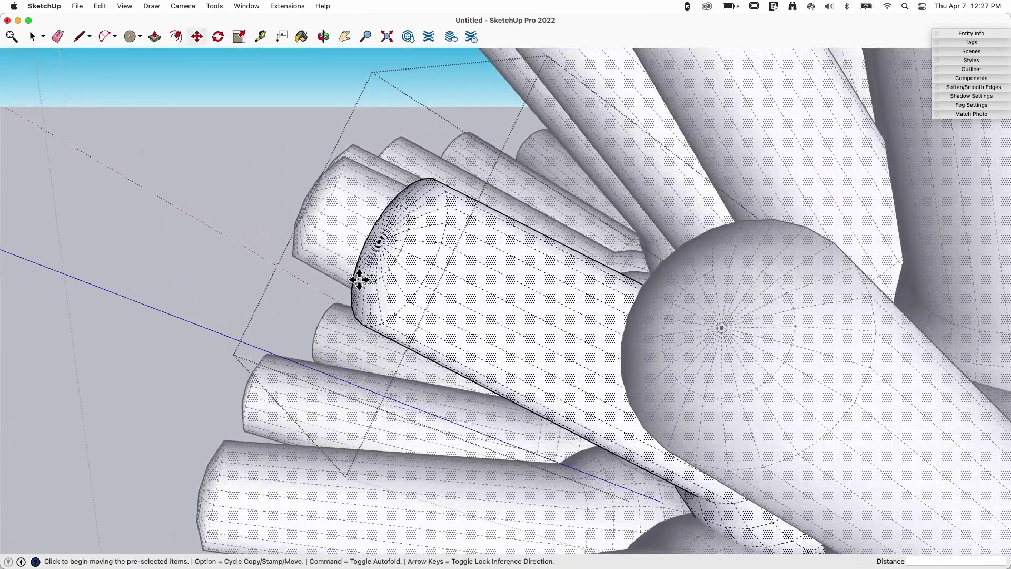
key(super+shift+a)
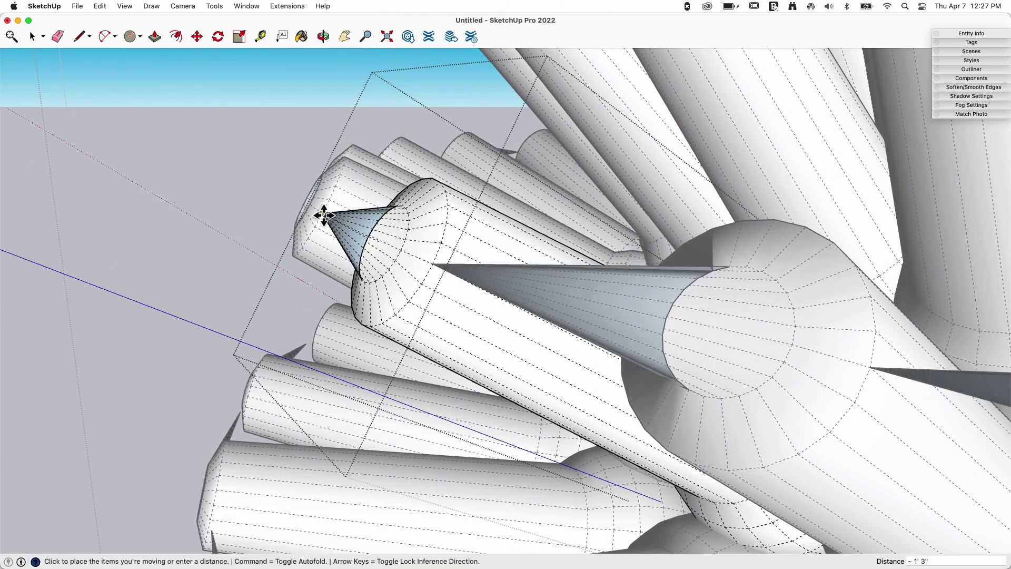
scroll(284, 185, down, 5)
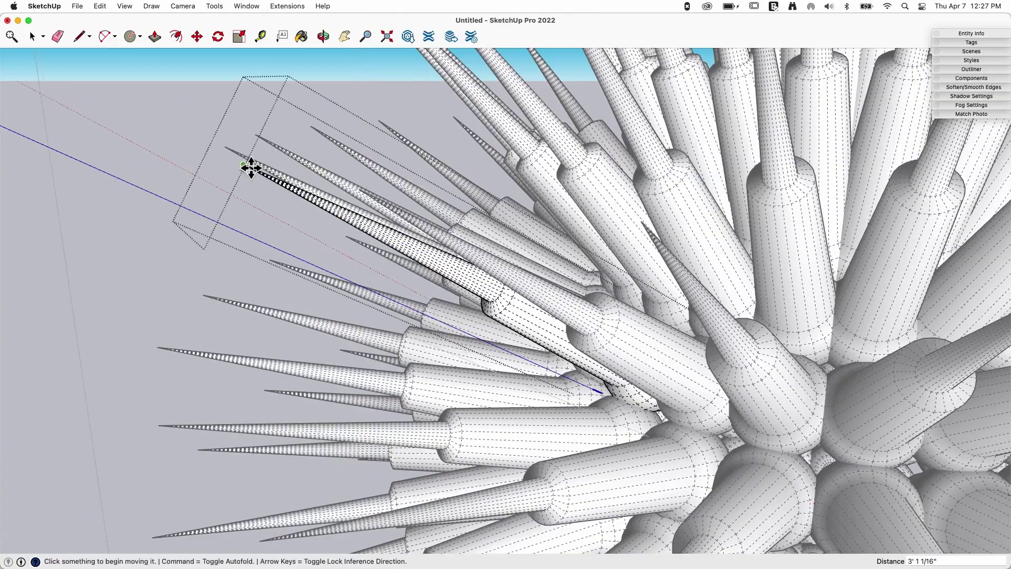
key(space)
scroll(327, 242, down, 10)
middle_drag(328, 241, 441, 285)
click(719, 266)
scroll(453, 279, up, 2)
key(m)
click(446, 290)
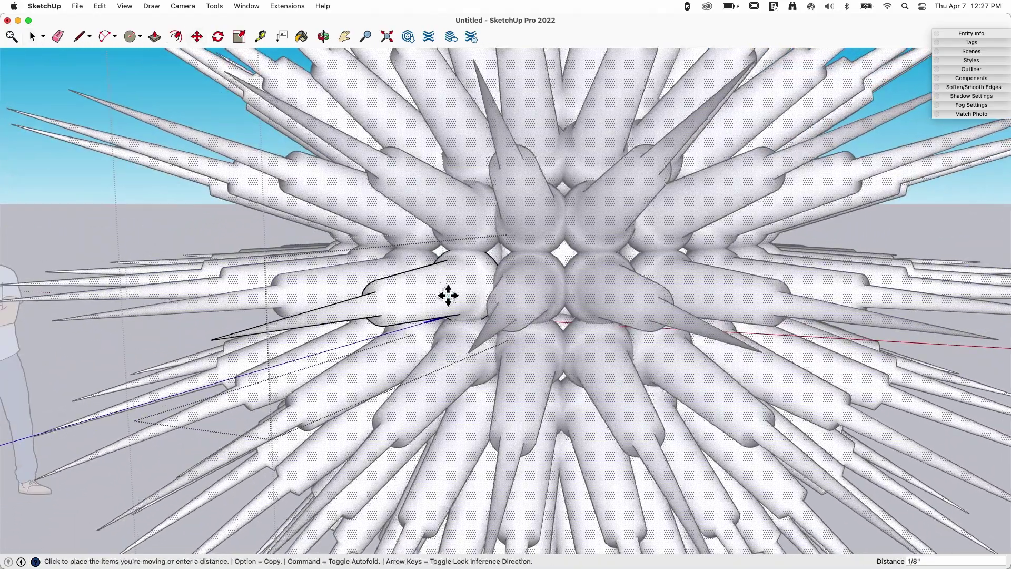
key(space)
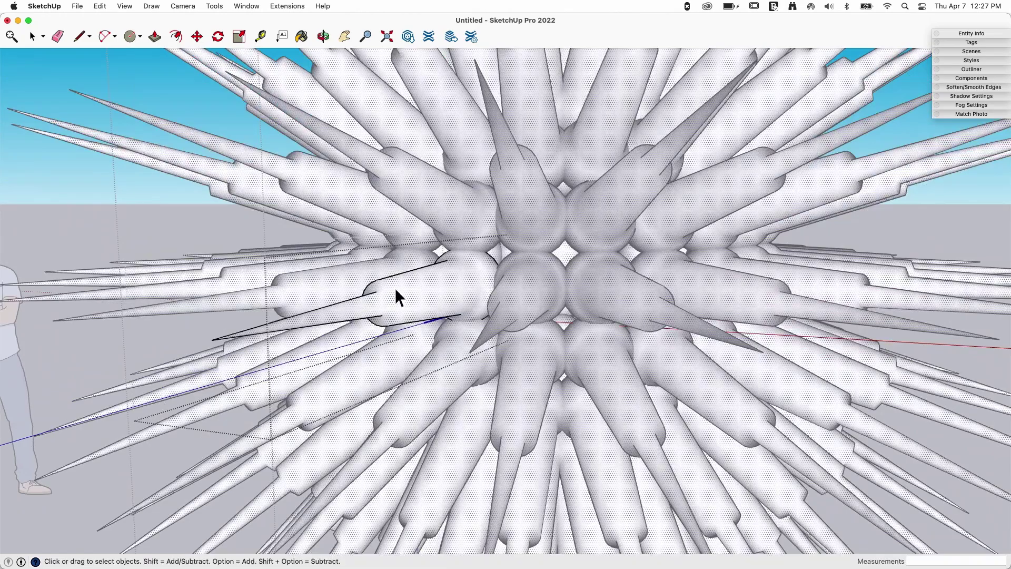
Close the open spike, select a spike near the ball's middle, and enlarge it uniformly about its center
scroll(444, 339, down, 3)
scroll(622, 481, up, 3)
middle_drag(622, 481, 438, 323)
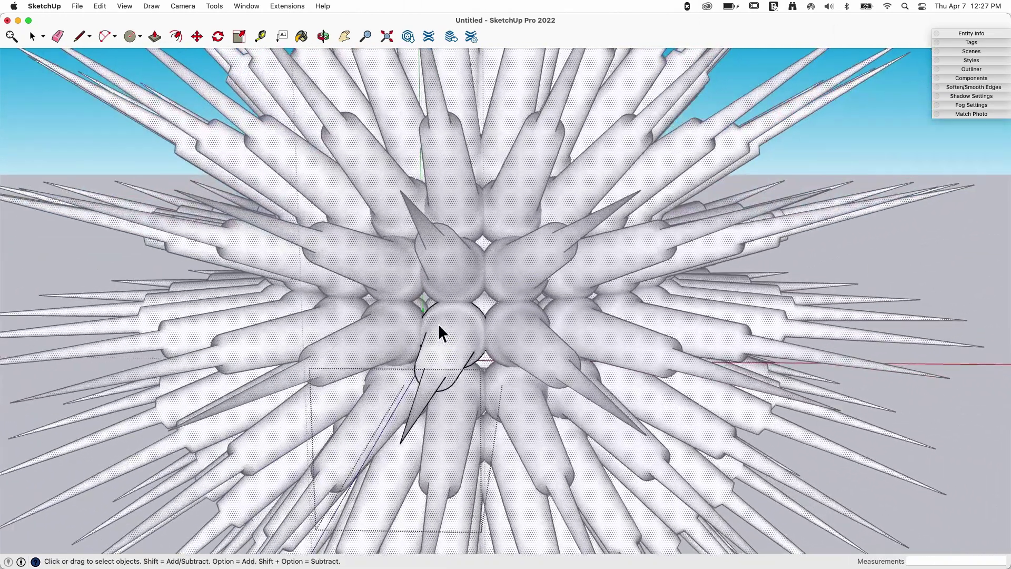
click(472, 368)
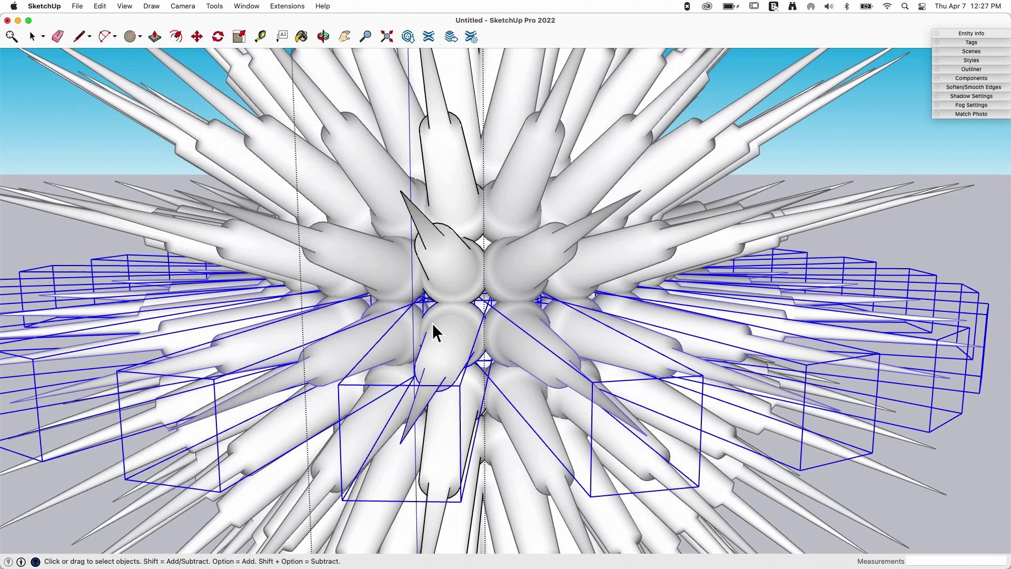
key(s)
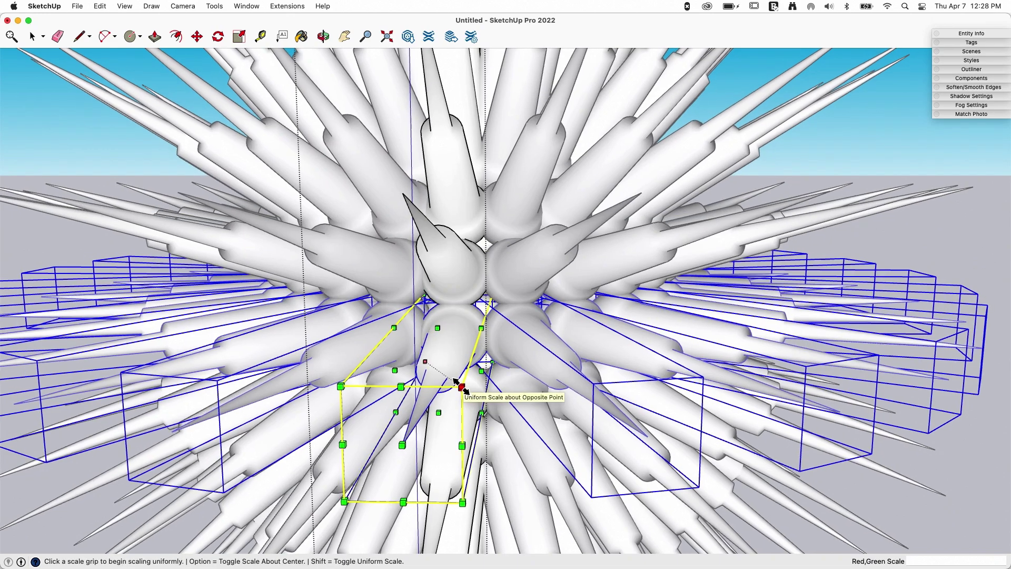
scroll(468, 390, down, 5)
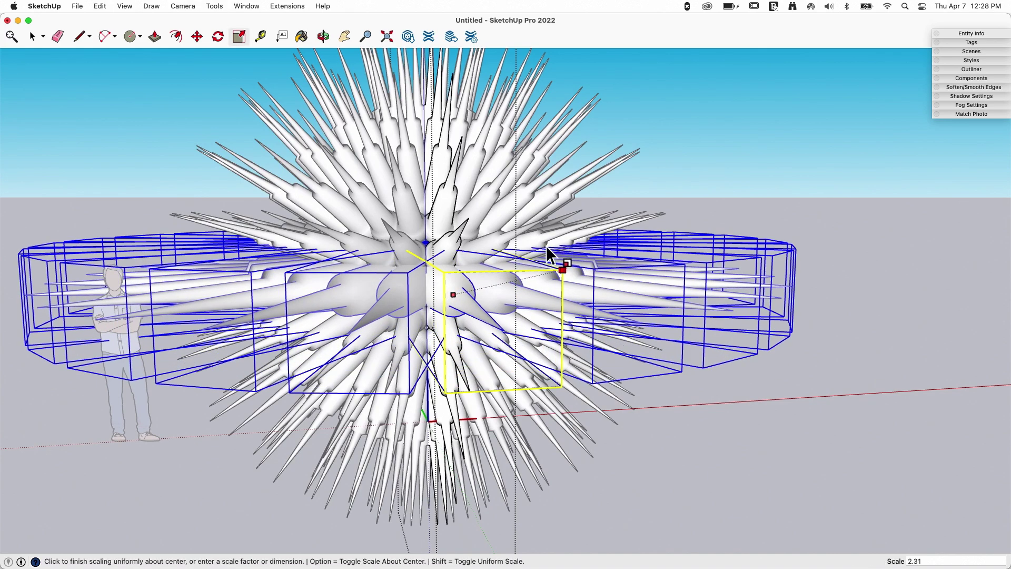
click(815, 529)
Select the spike just above the enlarged row in the Sphere String and scale it up uniformly about its center
middle_drag(816, 530, 422, 295)
scroll(473, 366, up, 3)
click(472, 357)
scroll(444, 350, down, 5)
scroll(645, 353, up, 3)
scroll(416, 316, up, 2)
scroll(443, 295, up, 1)
double_click(462, 285)
click(463, 284)
key(s)
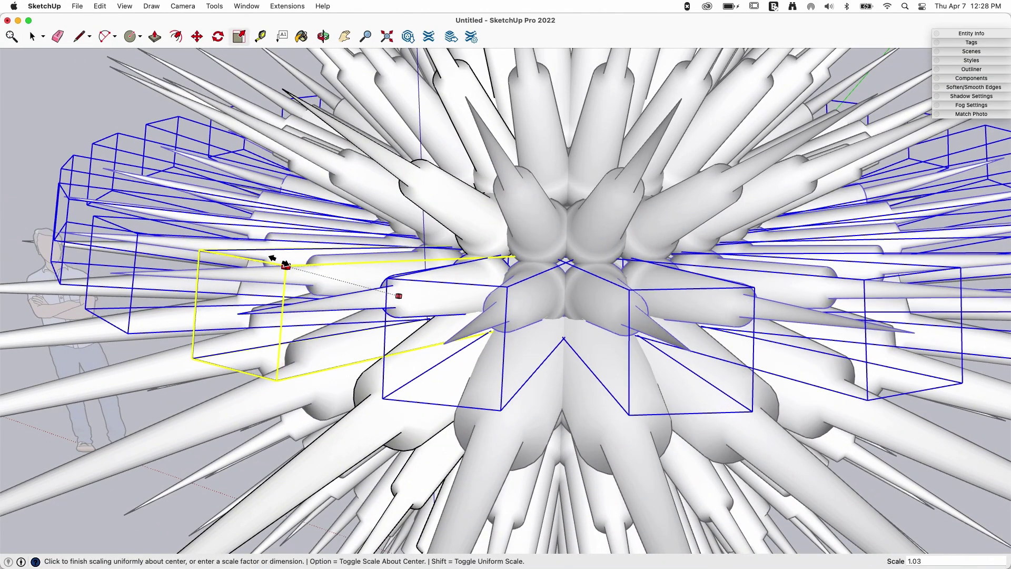
scroll(253, 235, down, 5)
middle_drag(395, 235, 400, 203)
key(space)
click(446, 405)
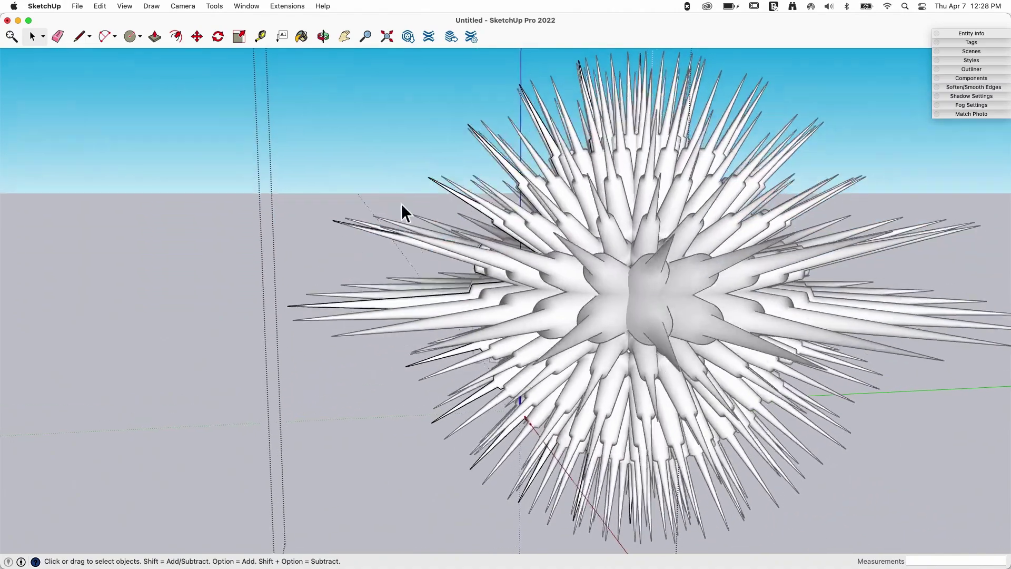
Select the still unscaled spike one row higher in the Sphere String, scale it up uniformly, and deselect it
scroll(519, 310, up, 5)
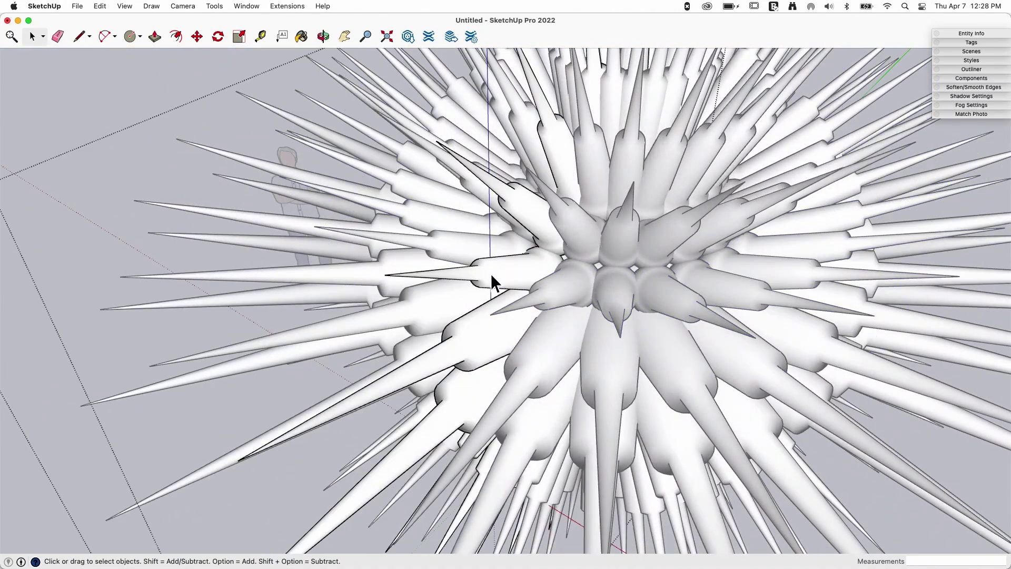
key(super+a)
key(s)
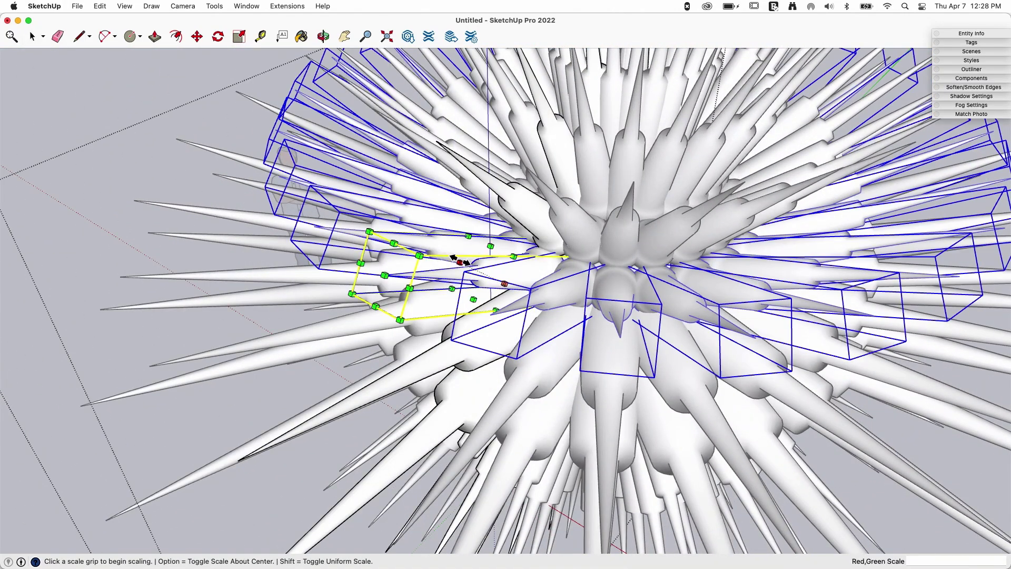
click(420, 254)
middle_drag(413, 248, 588, 365)
key(space)
click(283, 160)
scroll(588, 365, down, 3)
middle_drag(541, 270, 442, 213)
scroll(533, 250, up, 5)
middle_drag(532, 250, 568, 267)
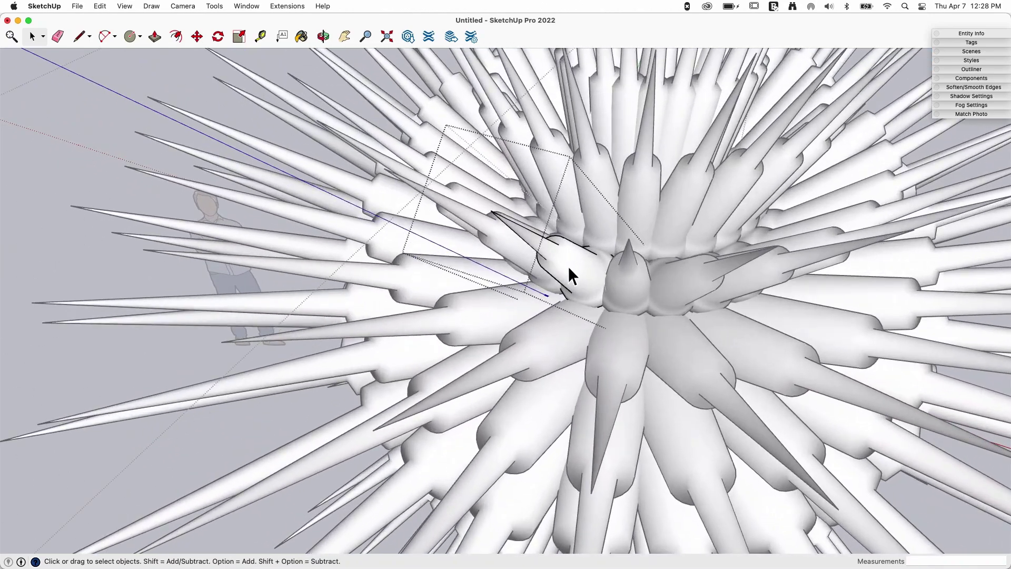
click(567, 267)
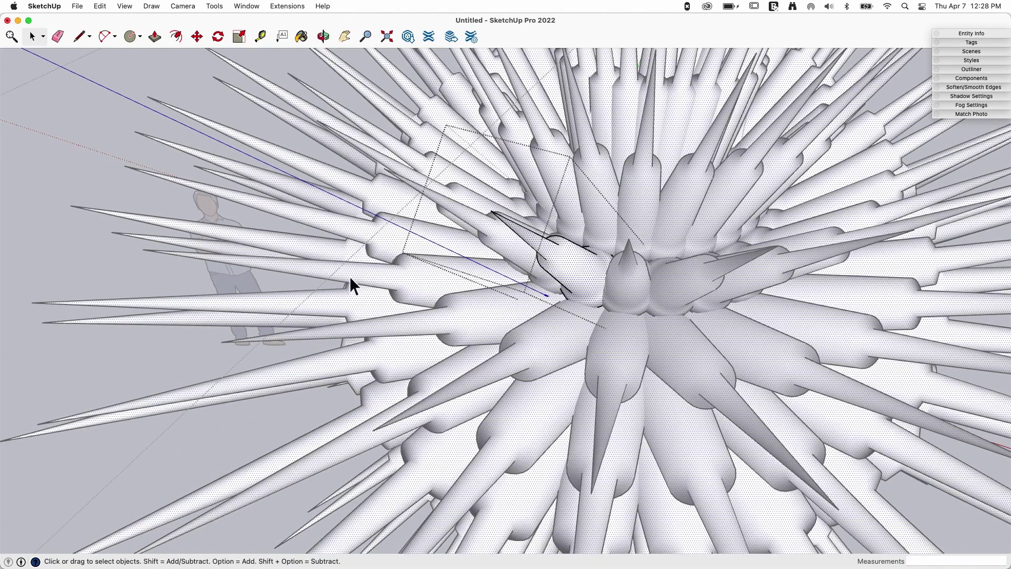
click(314, 279)
Scale the spike in the next row toward the ball's top uniformly by about 1.11 and clear the selection
click(556, 259)
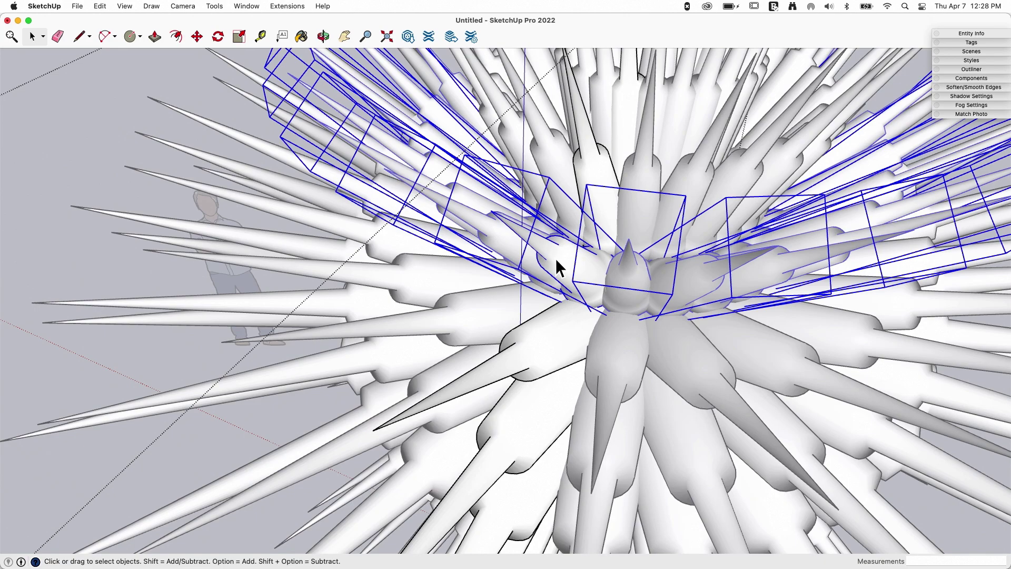
key(s)
click(548, 177)
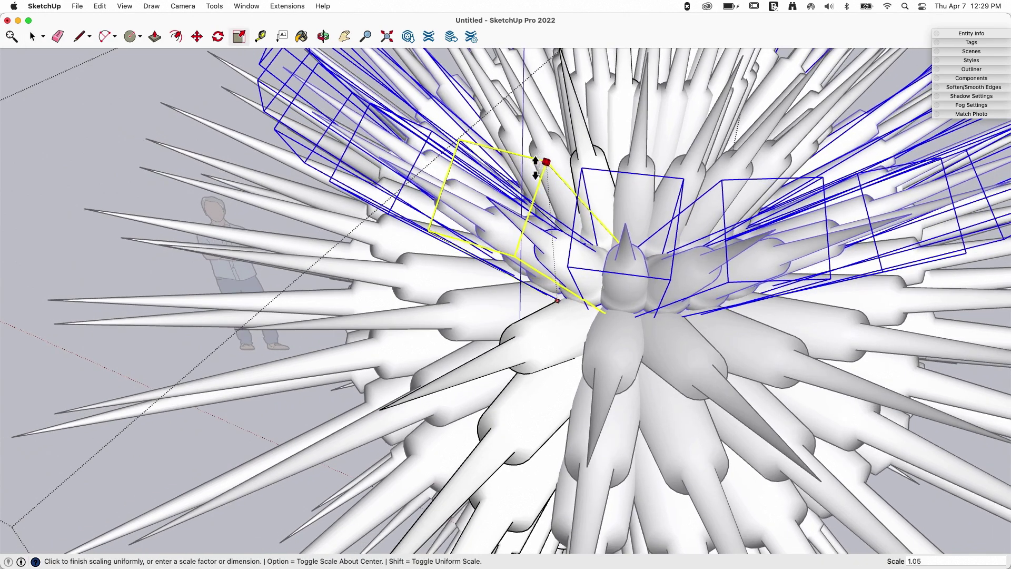
middle_drag(550, 221, 455, 187)
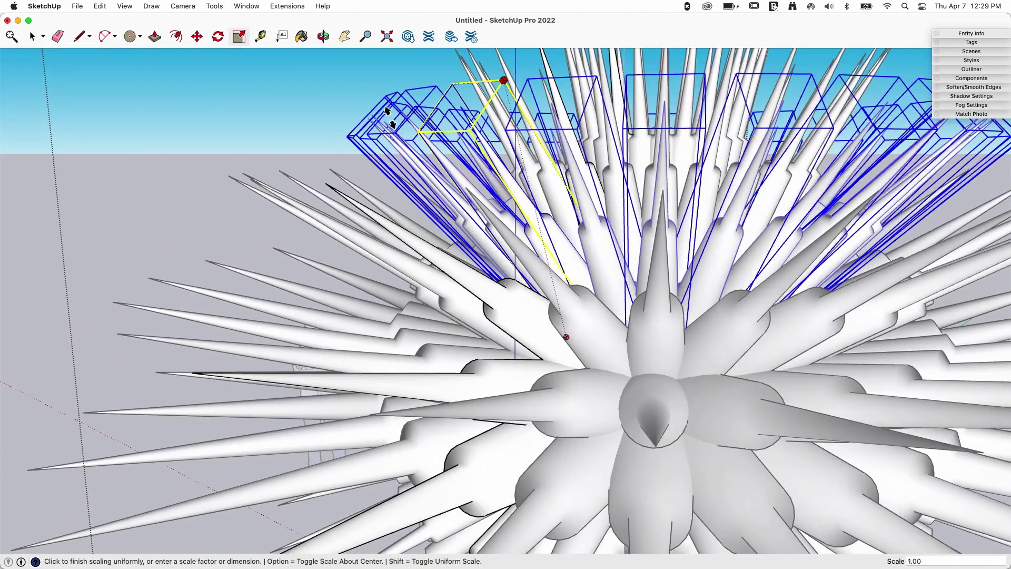
middle_drag(388, 116, 395, 198)
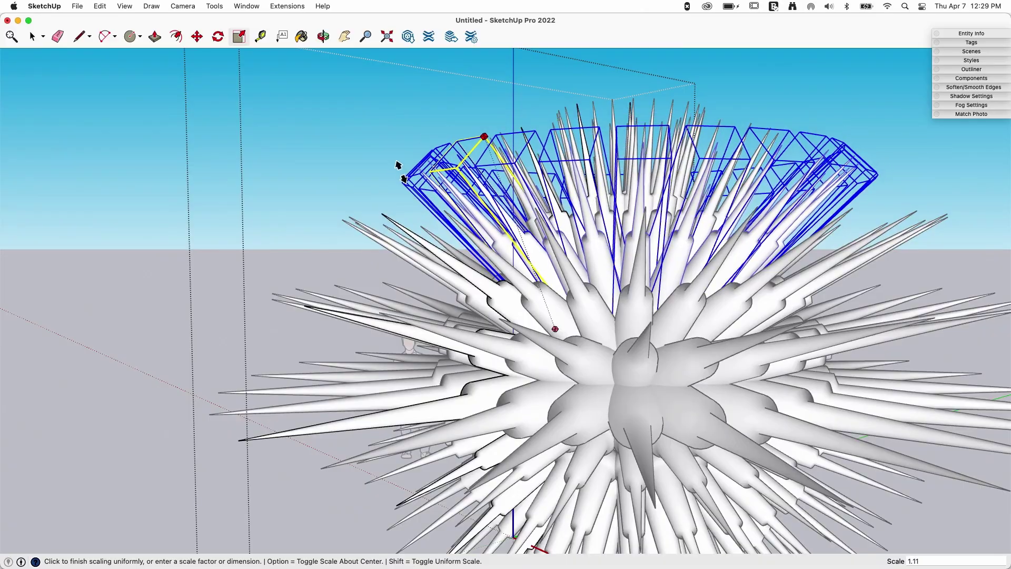
key(space)
click(336, 178)
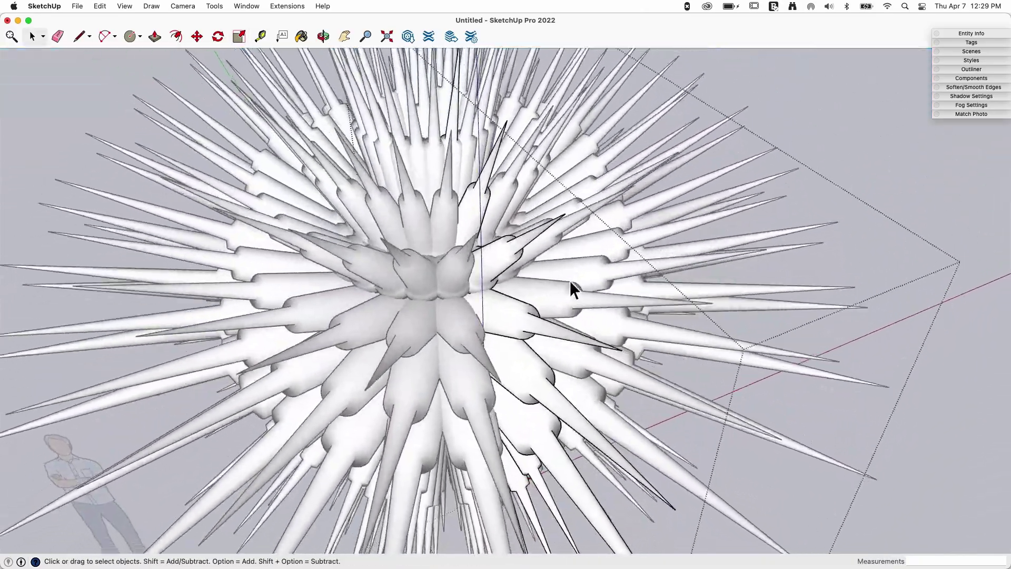
Erase all spikes in the Sphere String below the ball's middle to leave a dome, and close the component
middle_drag(570, 281, 651, 376)
drag(663, 333, 507, 384)
double_click(528, 315)
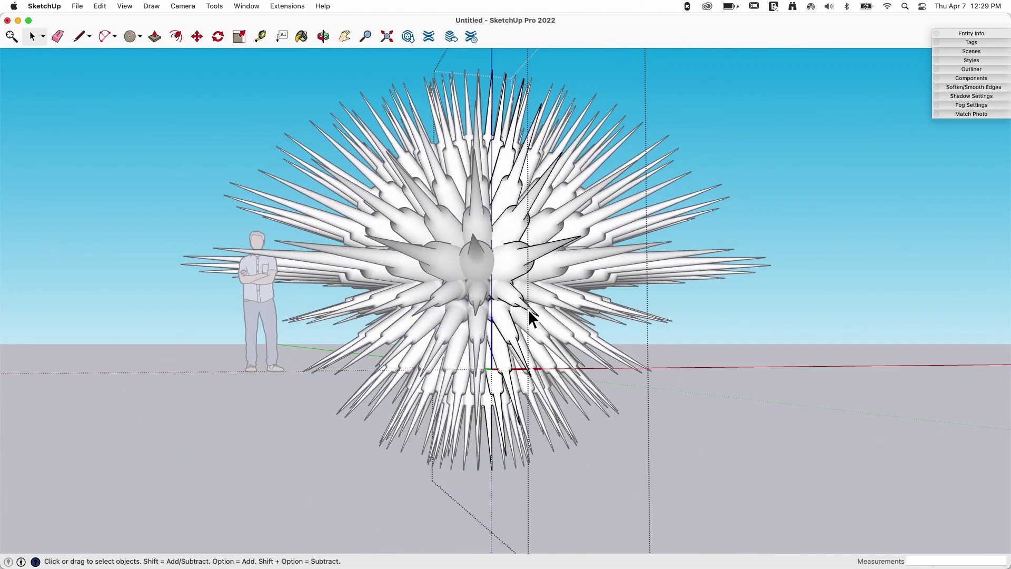
scroll(528, 316, up, 1)
double_click(507, 297)
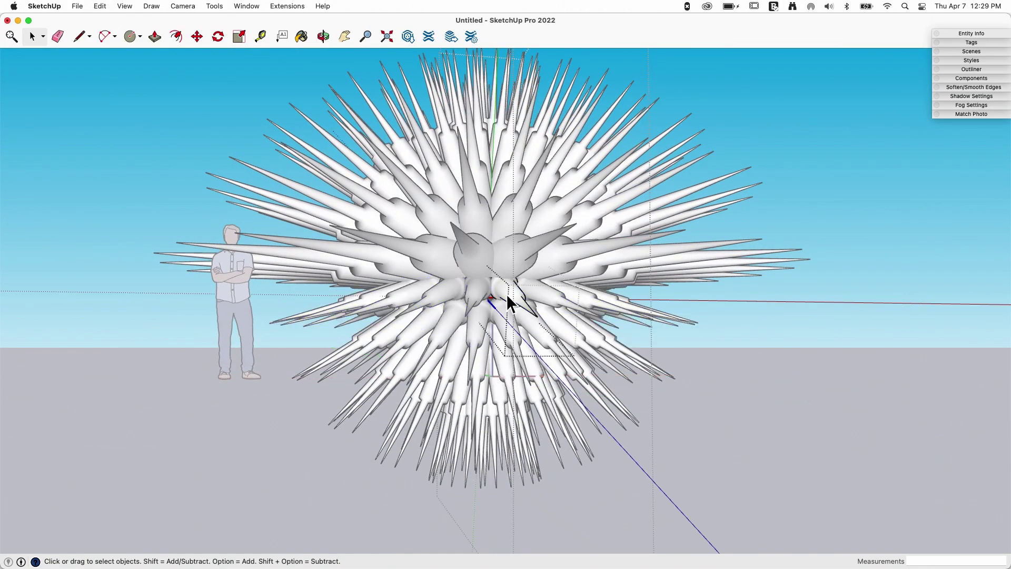
key(e)
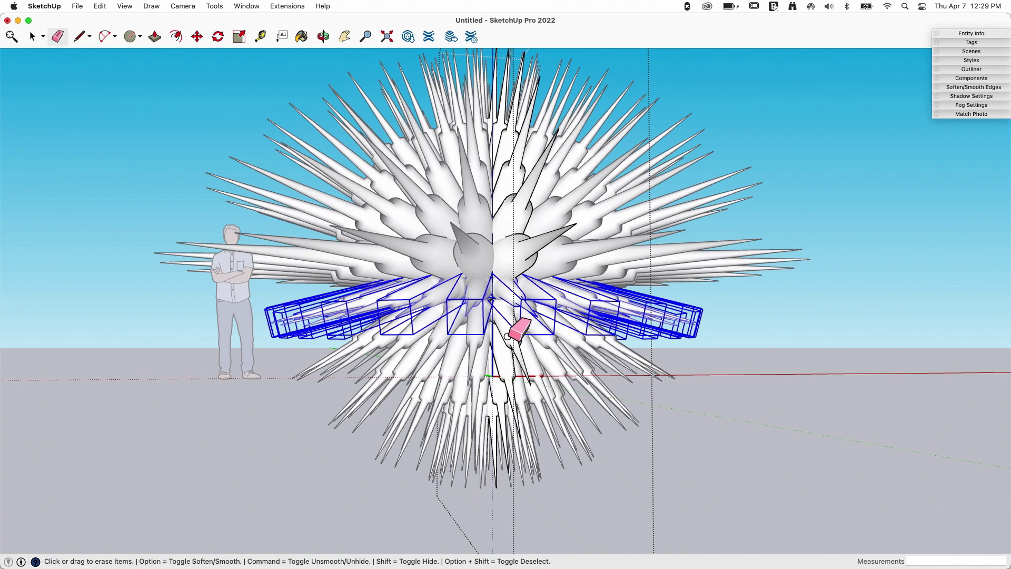
drag(490, 470, 491, 468)
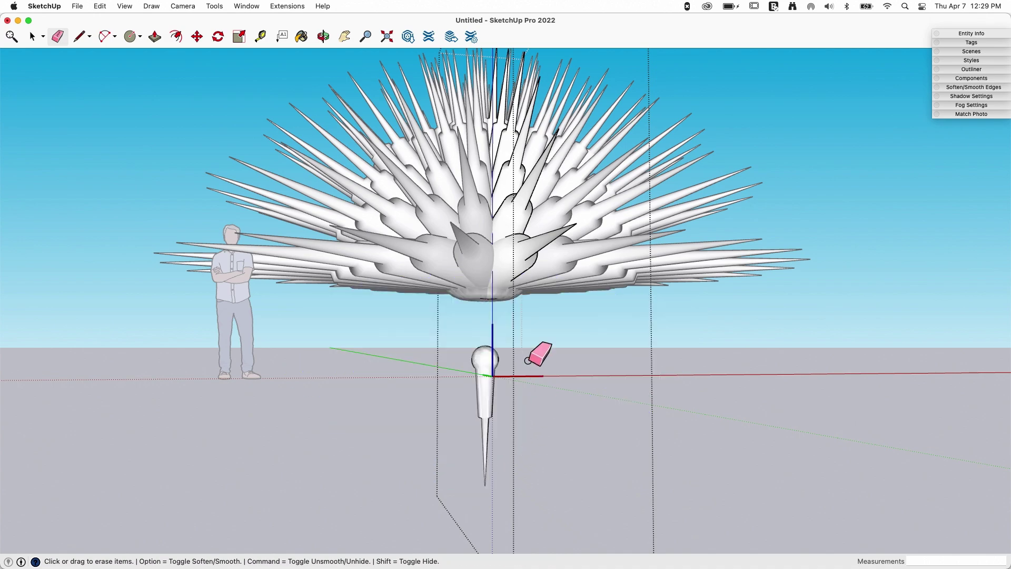
click(680, 384)
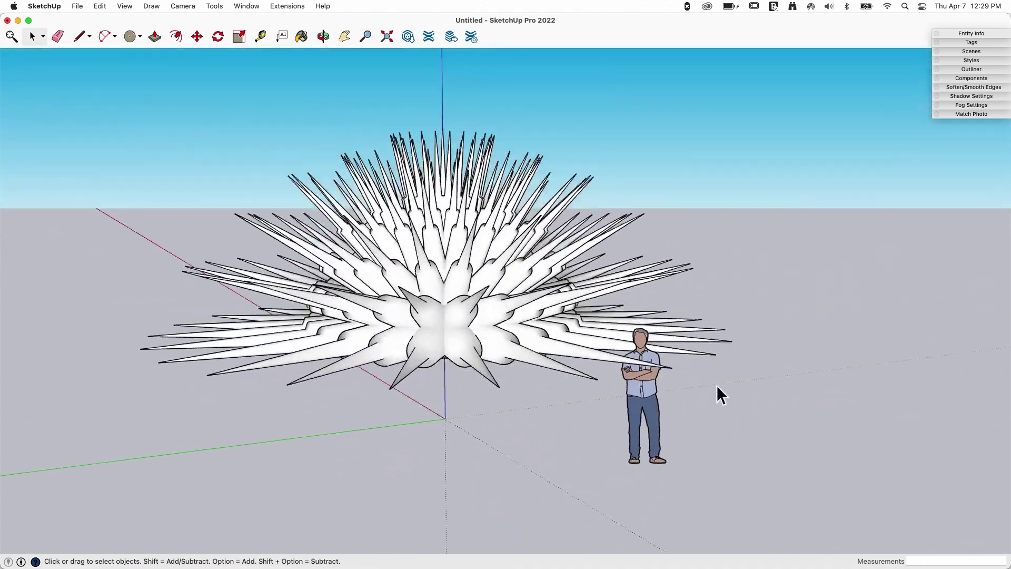
Move the human scale figure away from the spiky dome to open ground beside it, and deselect it
middle_drag(716, 384, 471, 388)
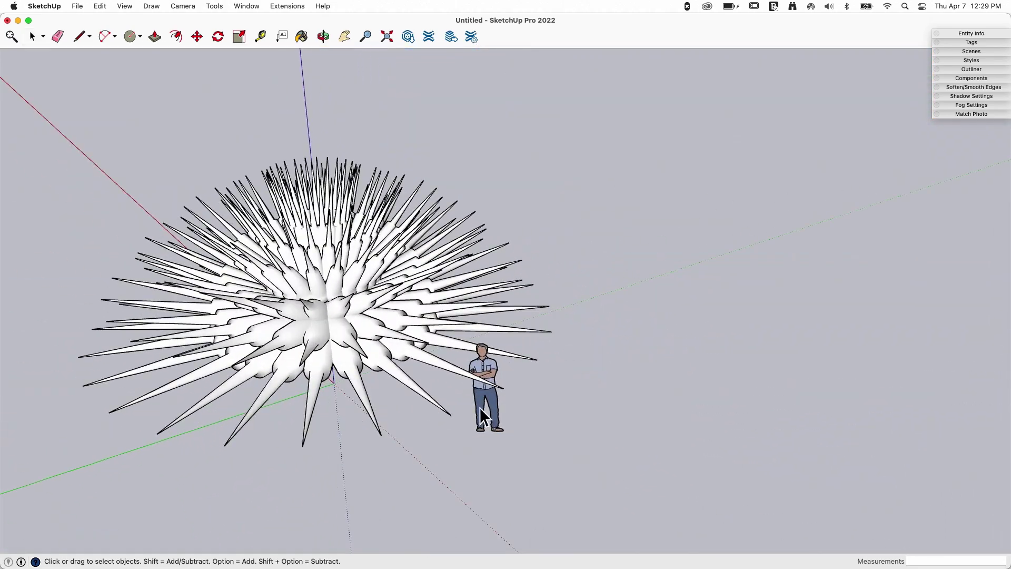
click(479, 408)
key(m)
click(482, 409)
key(space)
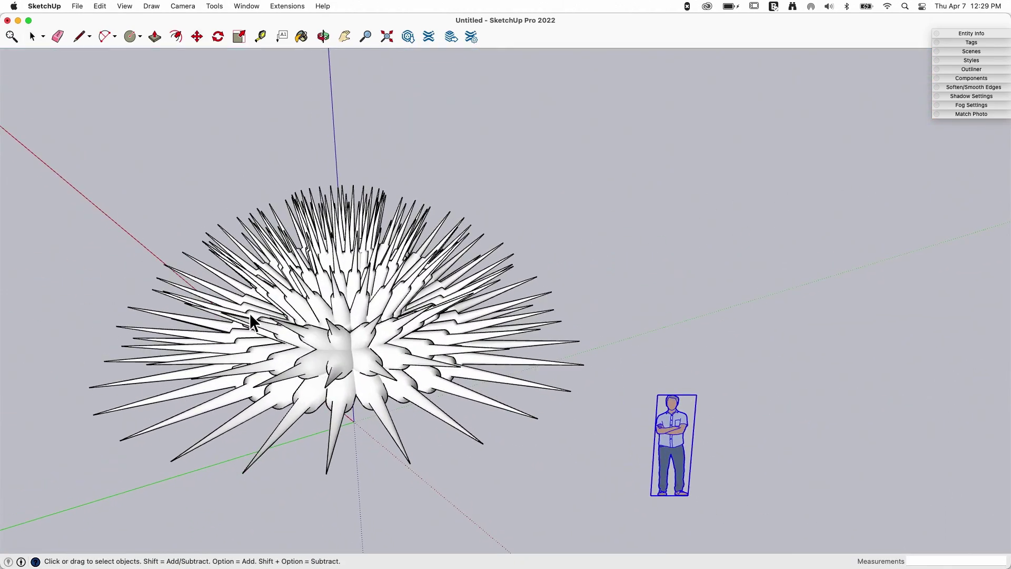
click(700, 248)
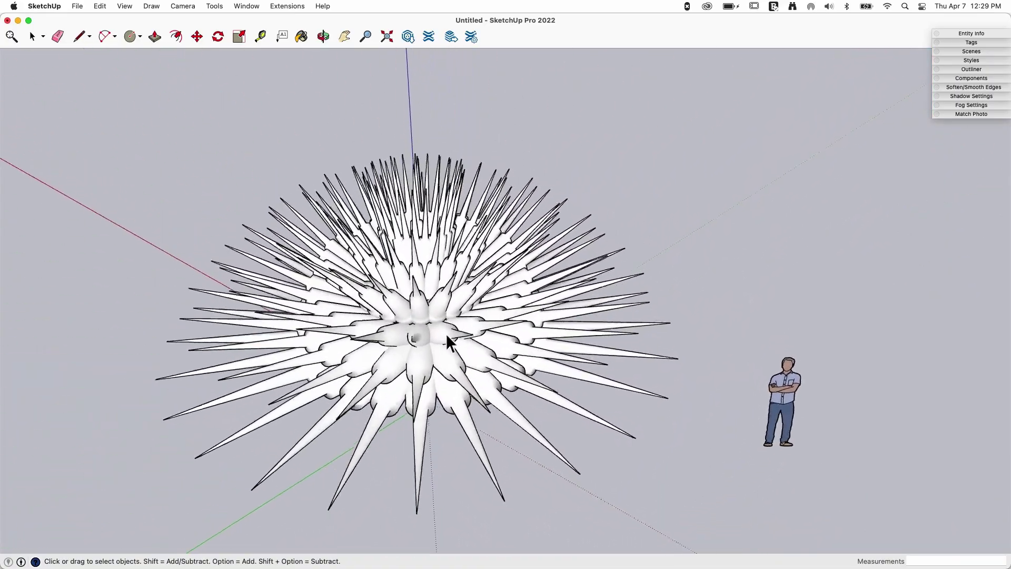
Open a Sphere String on the dome's side and one of its spike components for editing
scroll(445, 337, up, 5)
click(444, 325)
scroll(438, 331, up, 3)
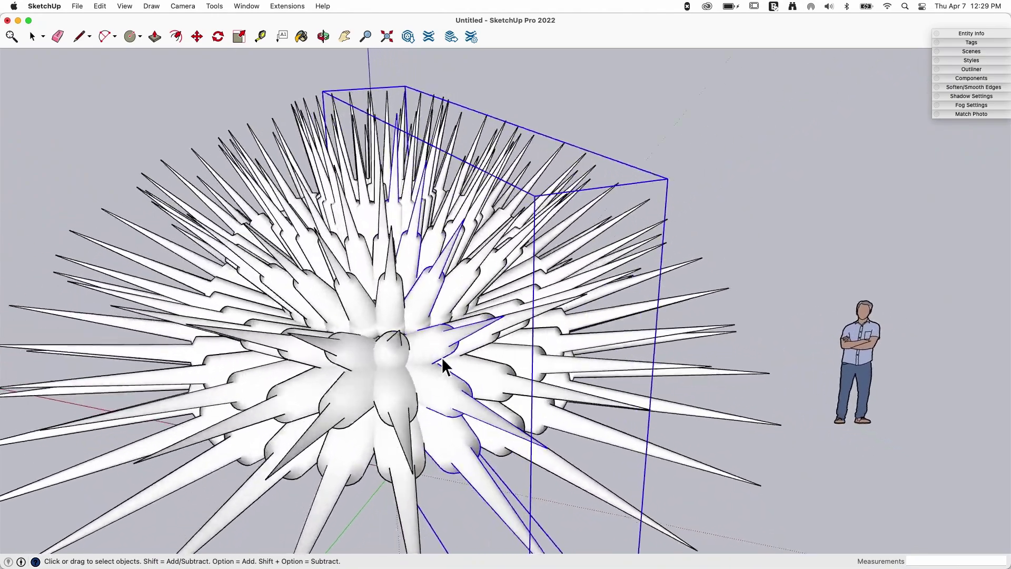
click(441, 357)
click(453, 339)
scroll(461, 357, up, 1)
click(462, 357)
scroll(462, 357, up, 2)
double_click(460, 357)
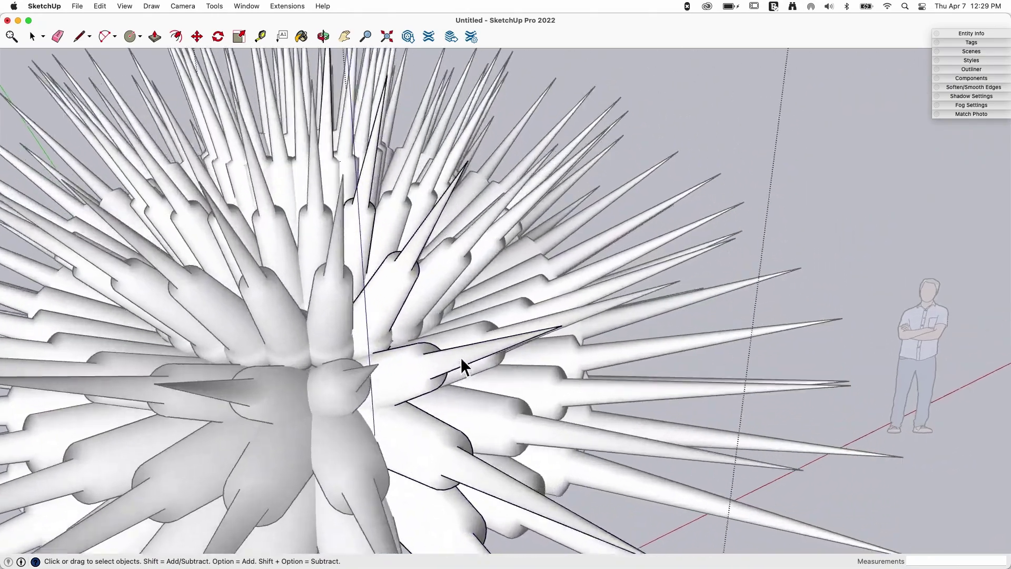
scroll(417, 379, up, 3)
click(421, 353)
double_click(421, 351)
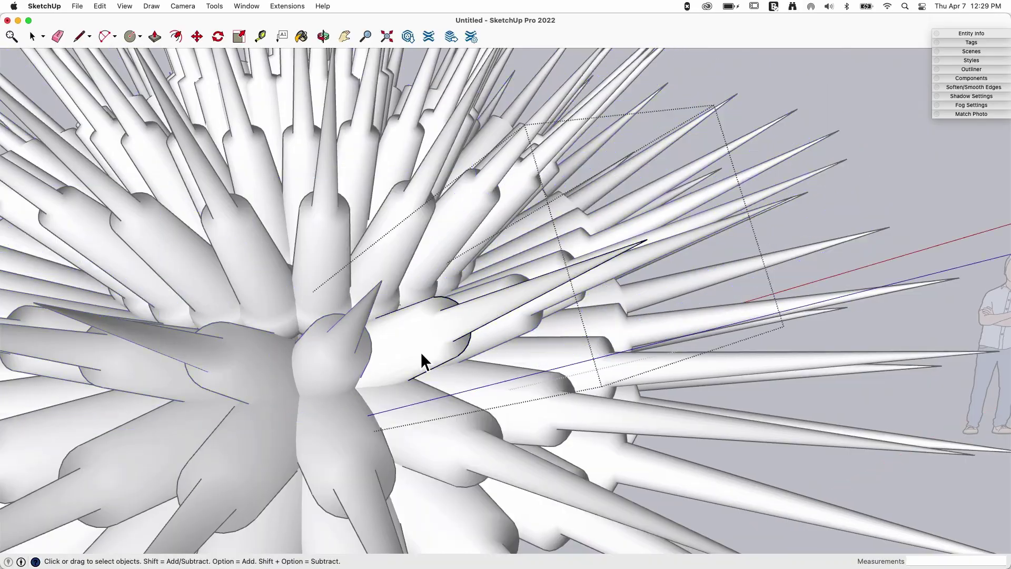
Select only the ring of edges where the spike's narrow cone meets its thicker base, removing adjoining faces and edges from the selection
scroll(433, 331, up, 5)
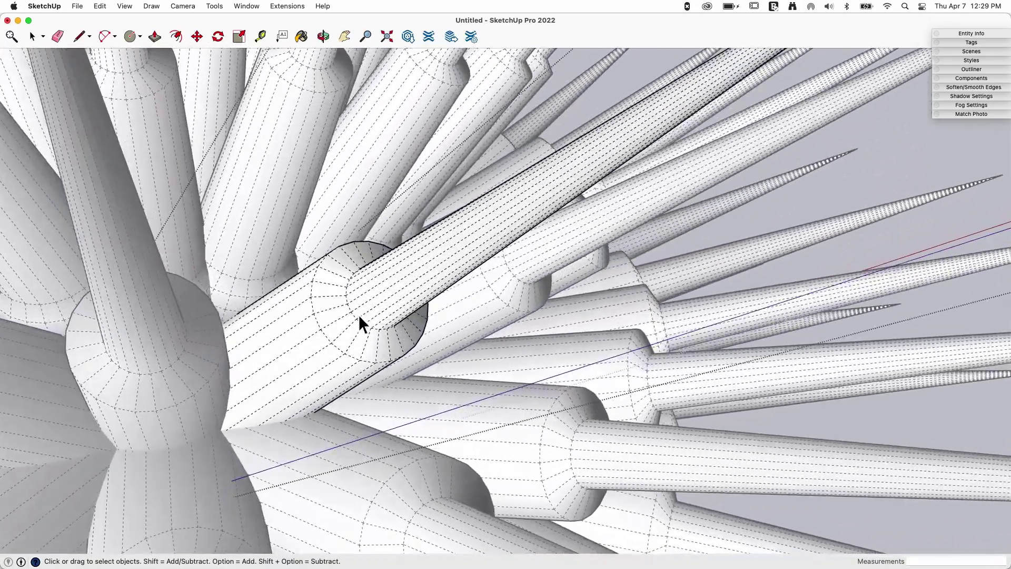
scroll(358, 315, up, 8)
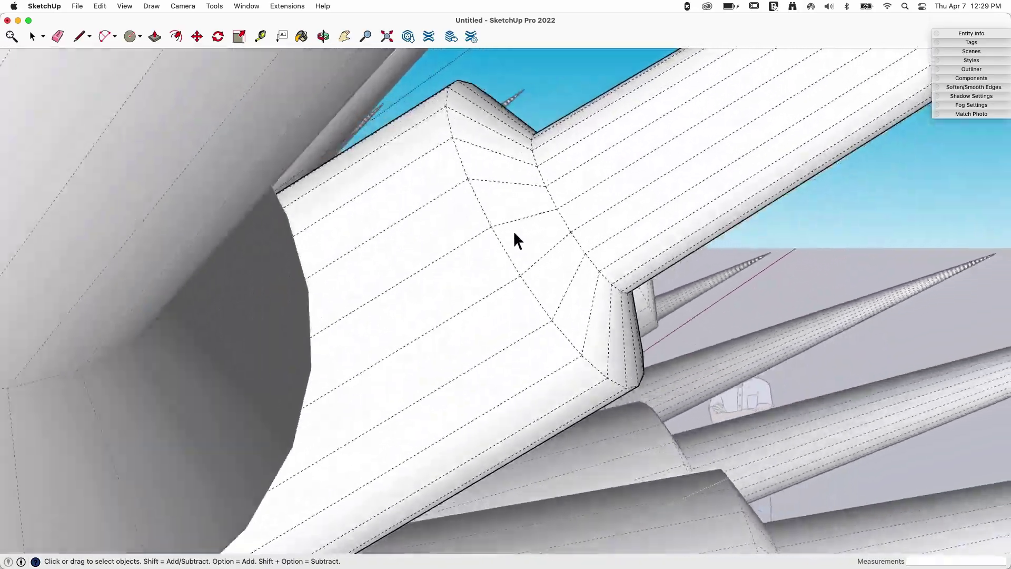
scroll(513, 230, down, 2)
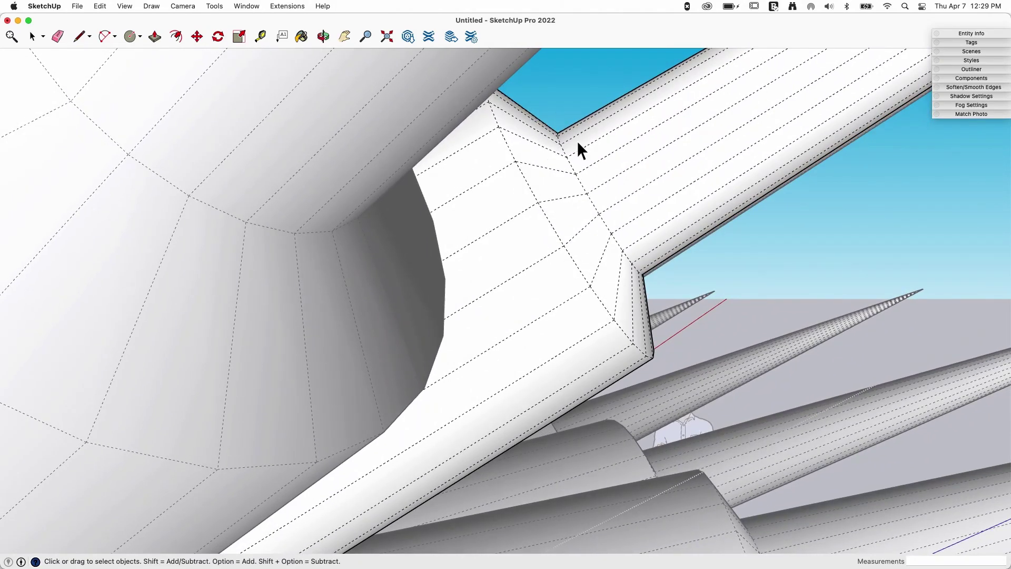
drag(544, 100, 693, 301)
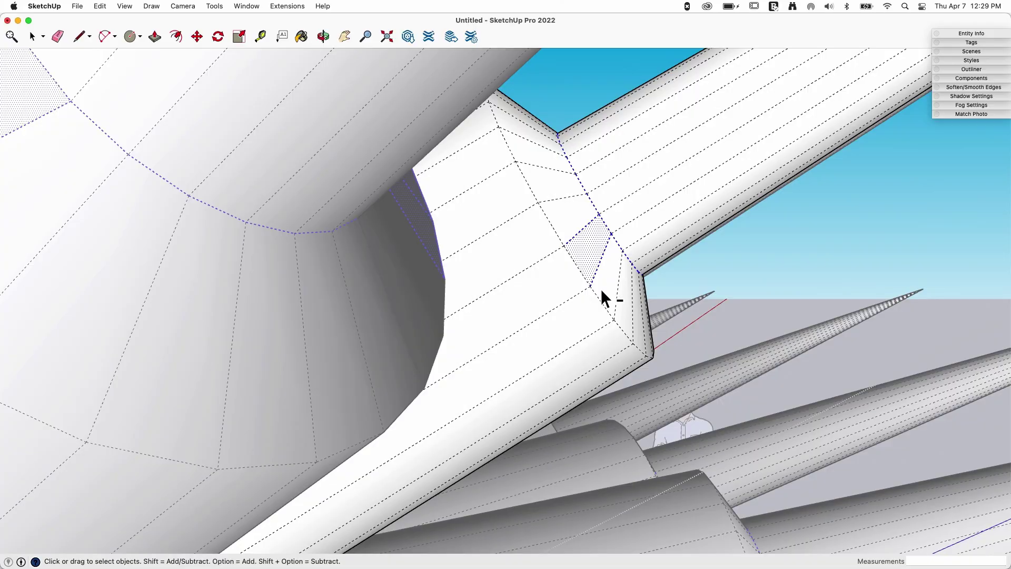
alt+shift+click(575, 261)
middle_drag(608, 209, 643, 299)
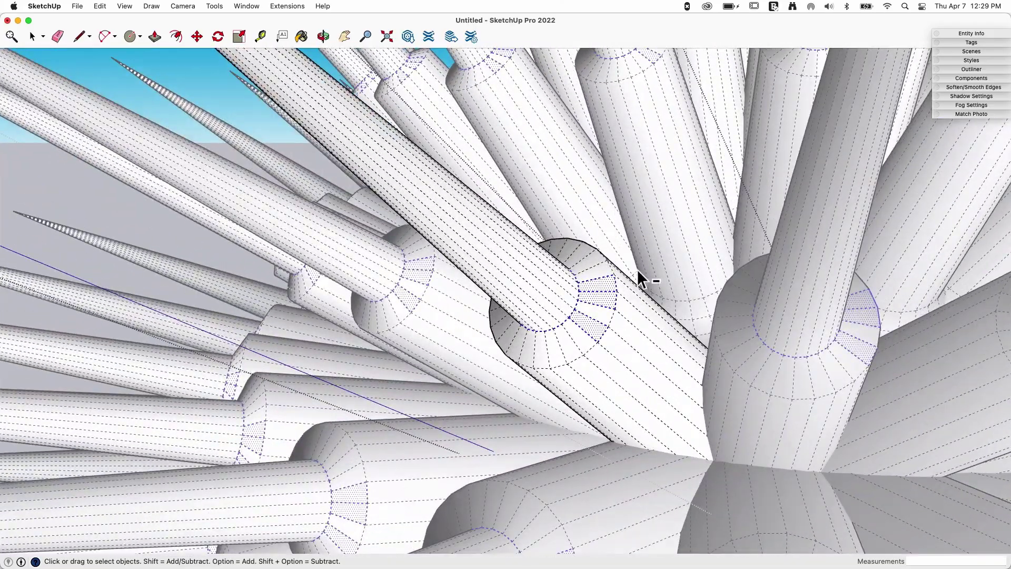
alt+shift+click(595, 359)
Move the selected edge ring about 2' 10" outward along the spike toward its tip, and close the component
key(m)
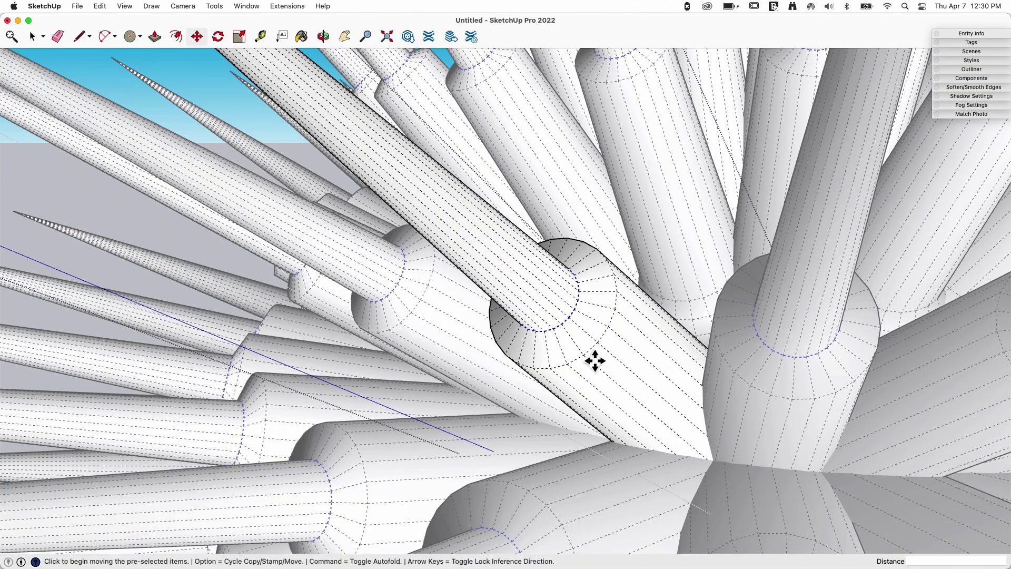
middle_drag(592, 361, 639, 368)
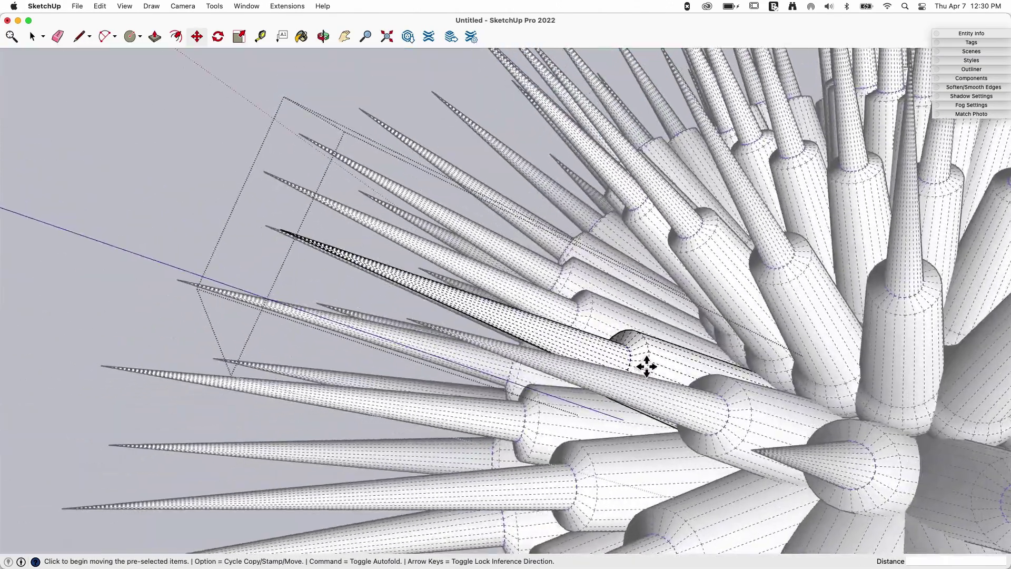
click(642, 365)
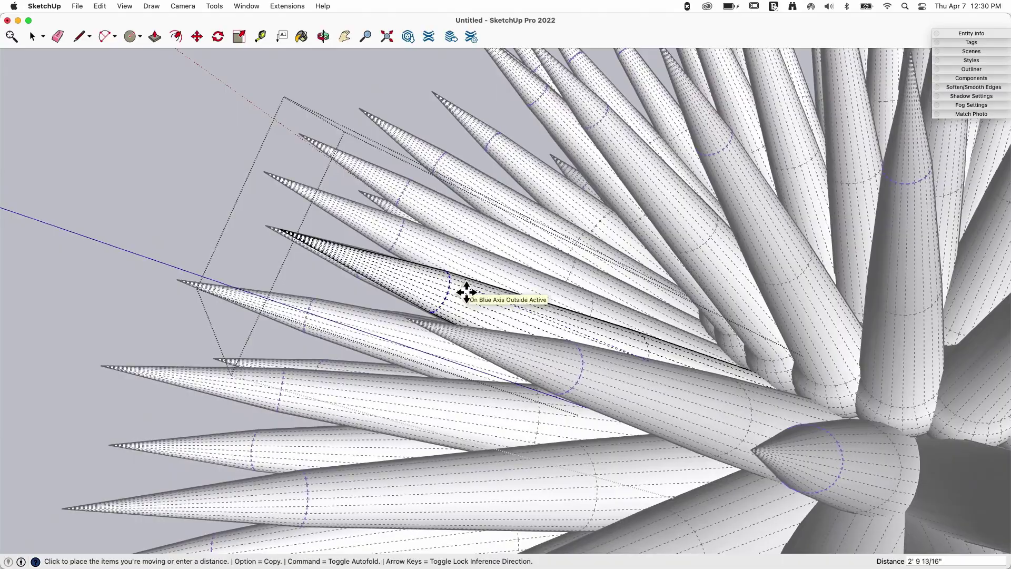
key(space)
scroll(428, 281, down, 6)
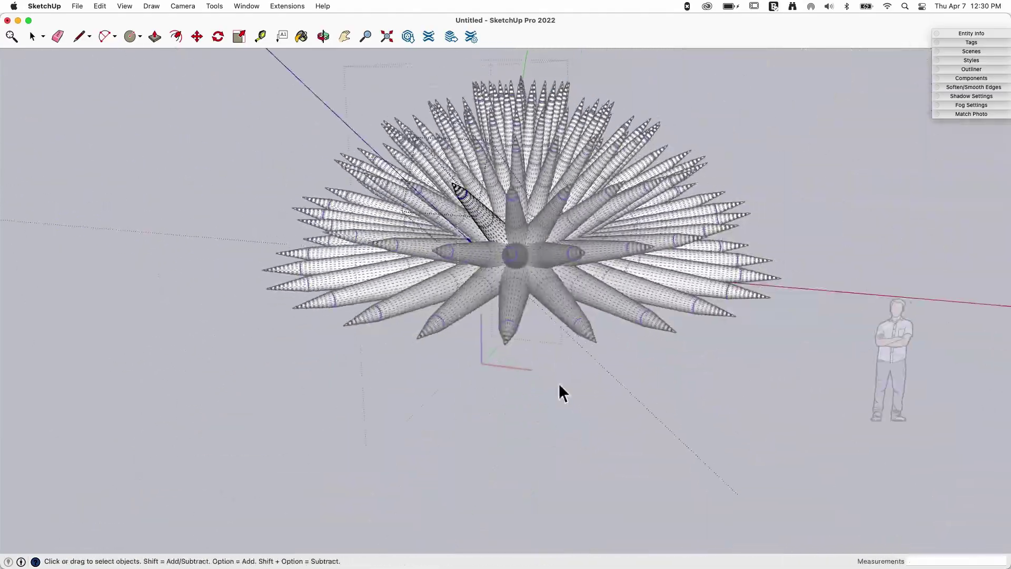
mouse_move(700, 442)
middle_down()
mouse_move(761, 455)
mouse_move(810, 446)
mouse_move(913, 414)
mouse_move(926, 395)
mouse_move(801, 485)
mouse_move(803, 460)
mouse_move(781, 424)
mouse_move(851, 361)
middle_up()
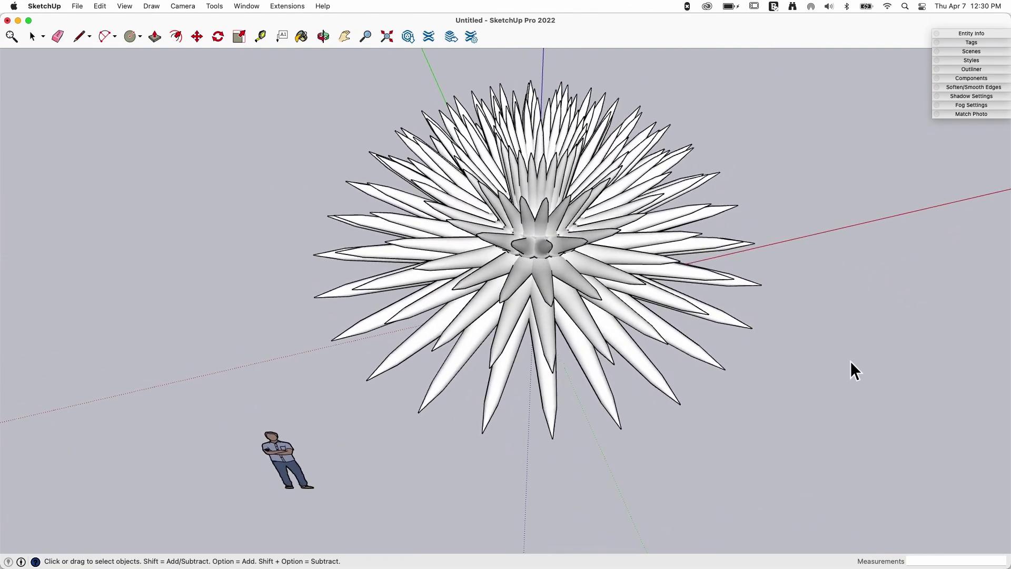